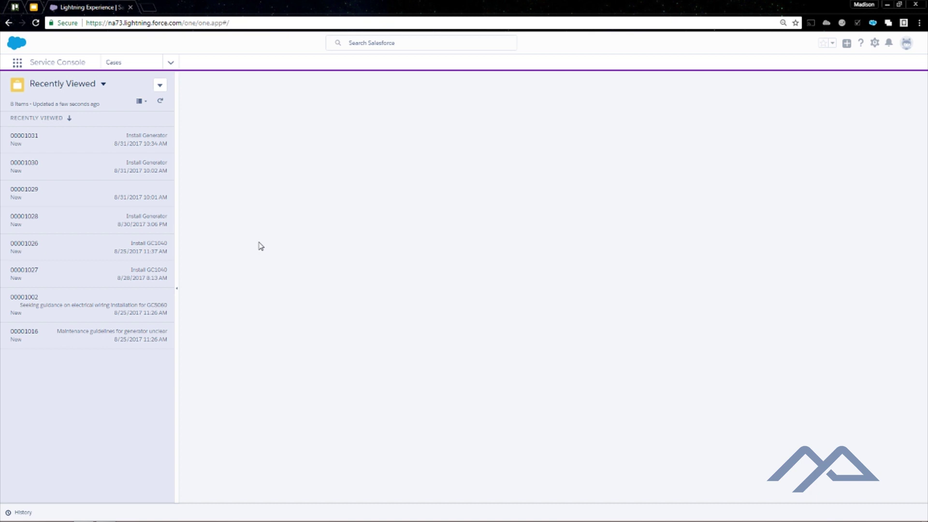
Start a new case for the GenePoint contact with type Mechanical, reason Installation and origin Phone
{"action": "left_click", "coordinate": [168, 105]}
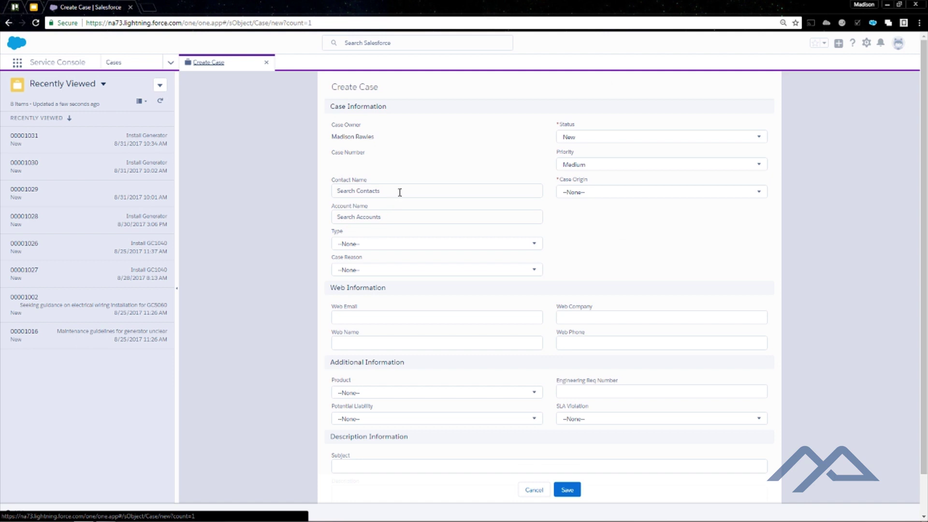
{"action": "left_click", "coordinate": [400, 191]}
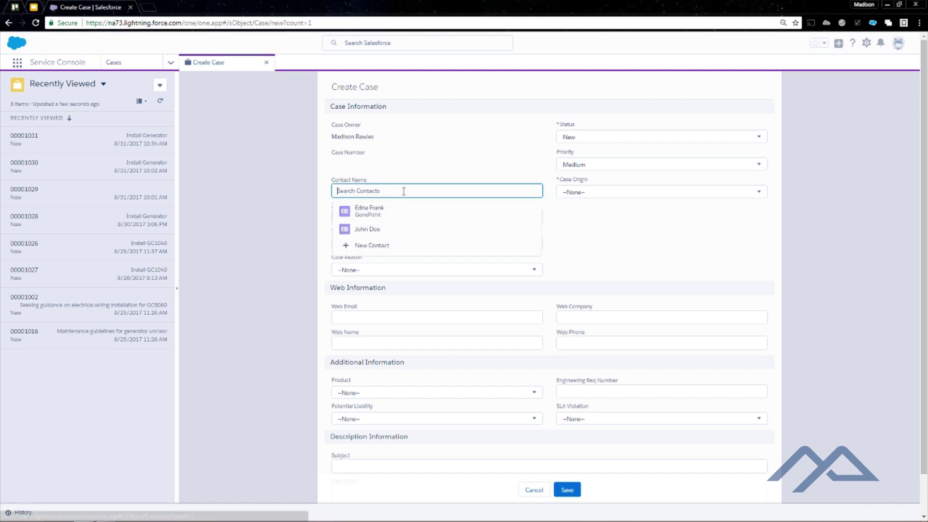
{"action": "left_click", "coordinate": [385, 213]}
{"action": "left_click", "coordinate": [385, 224]}
{"action": "left_click", "coordinate": [376, 244]}
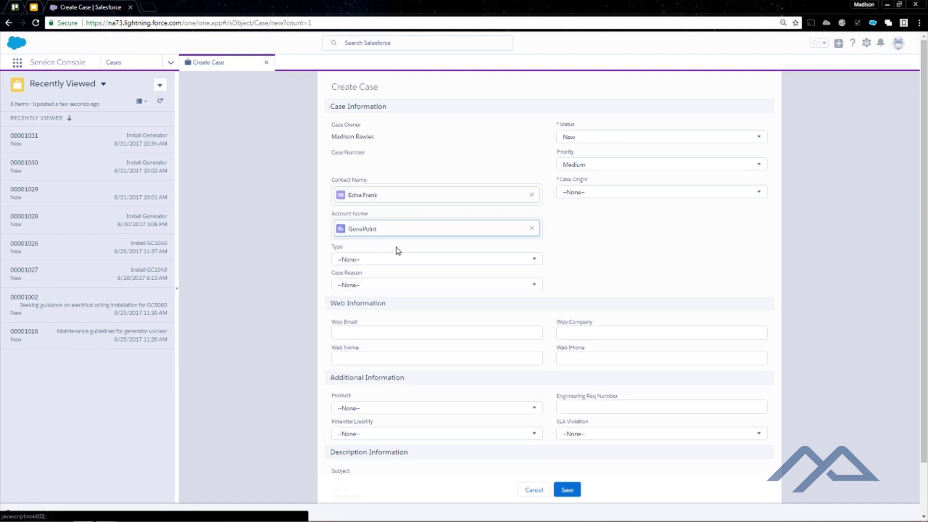
{"action": "left_click", "coordinate": [433, 261]}
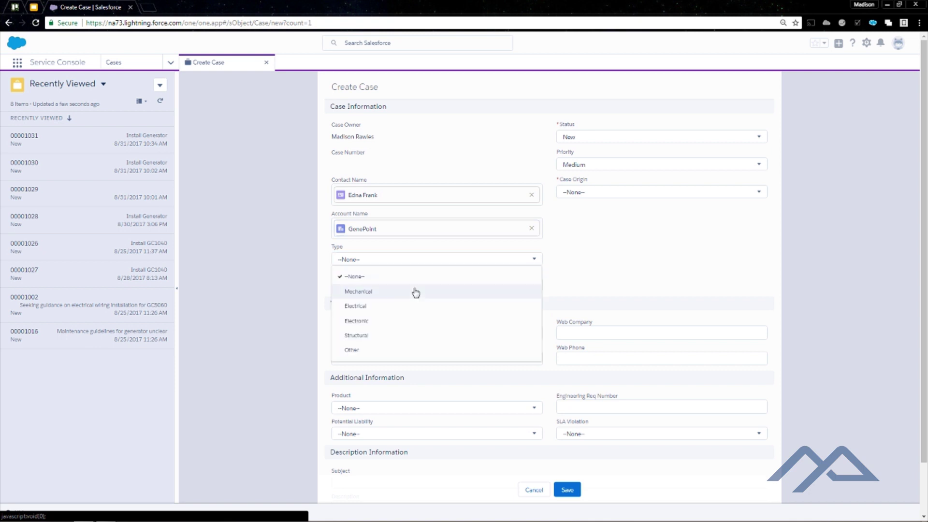
{"action": "left_click", "coordinate": [414, 292]}
{"action": "left_click", "coordinate": [415, 284]}
{"action": "left_click", "coordinate": [418, 317]}
{"action": "left_click", "coordinate": [636, 191]}
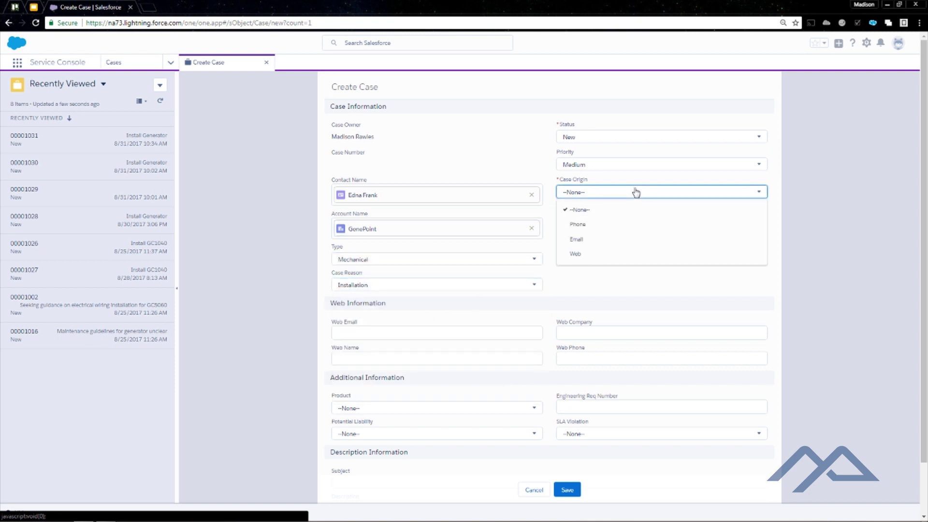
{"action": "left_click", "coordinate": [624, 222]}
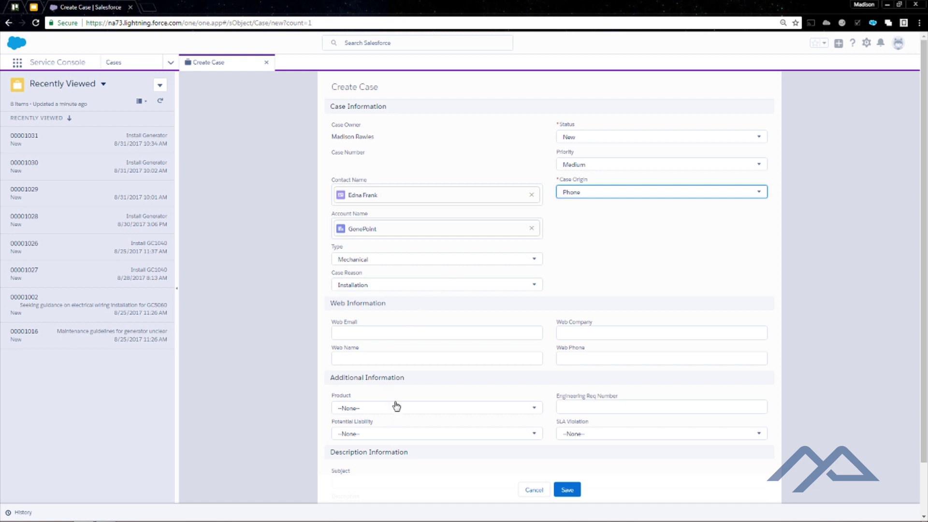
Set product GC1040, subject 'Install generator' and description 'Install generator.', then save the case
{"action": "left_click", "coordinate": [421, 358]}
{"action": "scroll", "coordinate": [420, 358], "scroll_direction": "down", "scroll_amount": 1}
{"action": "left_click", "coordinate": [404, 354]}
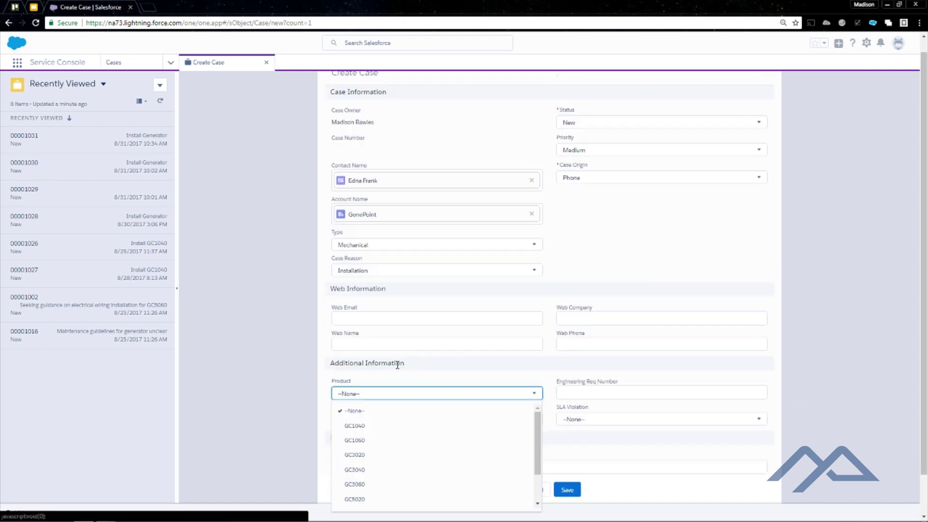
{"action": "left_click", "coordinate": [379, 426]}
{"action": "scroll", "coordinate": [431, 339], "scroll_direction": "down", "scroll_amount": 1}
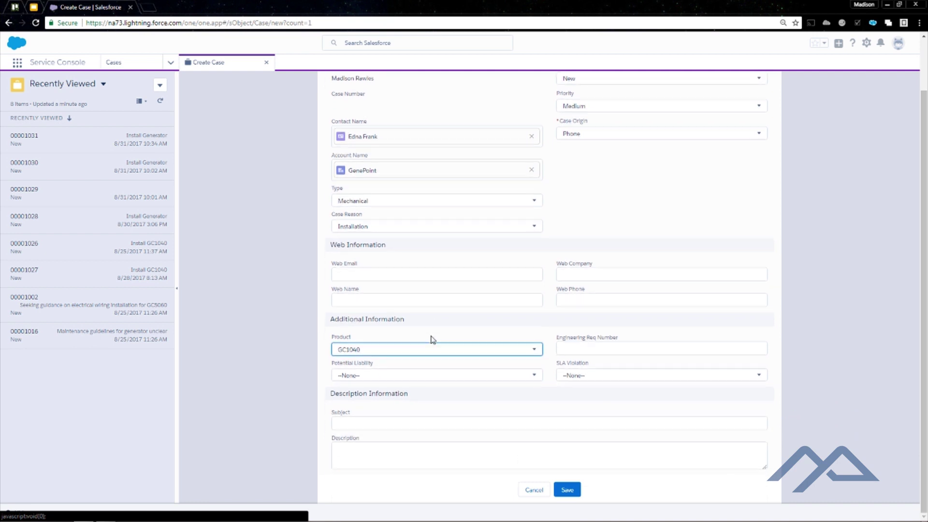
{"action": "left_click", "coordinate": [386, 423]}
{"action": "type", "text": "Install"}
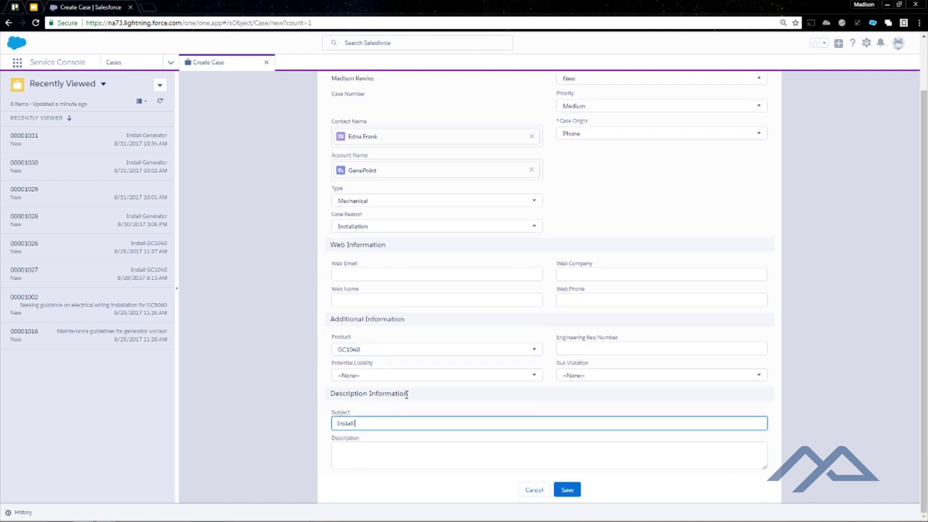
{"action": "type", "text": " generator"}
{"action": "key", "text": "Tab"}
{"action": "type", "text": "Install"}
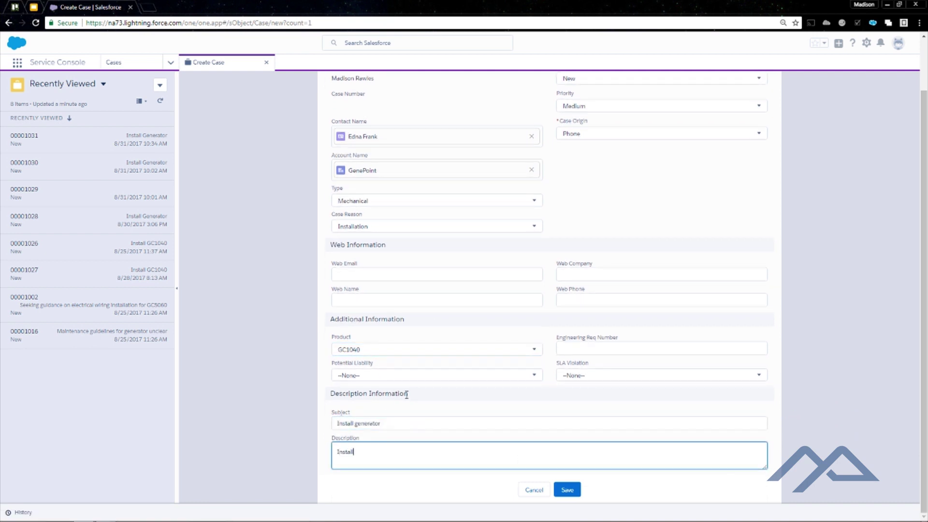
{"action": "type", "text": " generator."}
{"action": "left_click", "coordinate": [561, 488]}
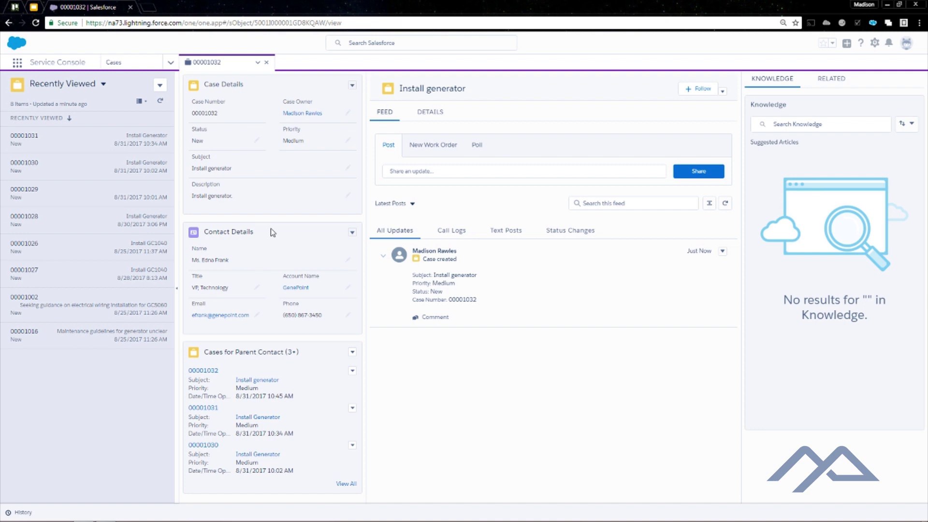
Start a new work order on the case, running from 8/31/2017 to 9/7/2017
{"action": "left_click", "coordinate": [441, 149]}
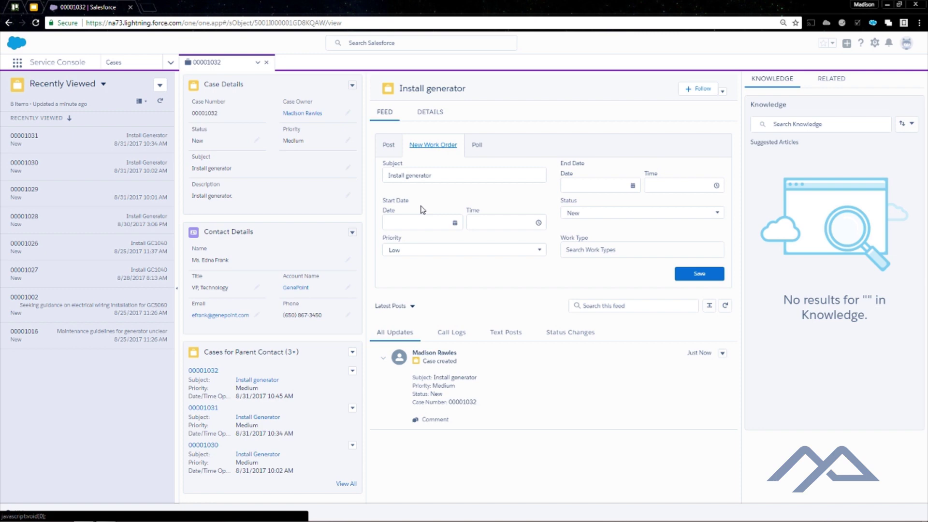
{"action": "left_click", "coordinate": [414, 219]}
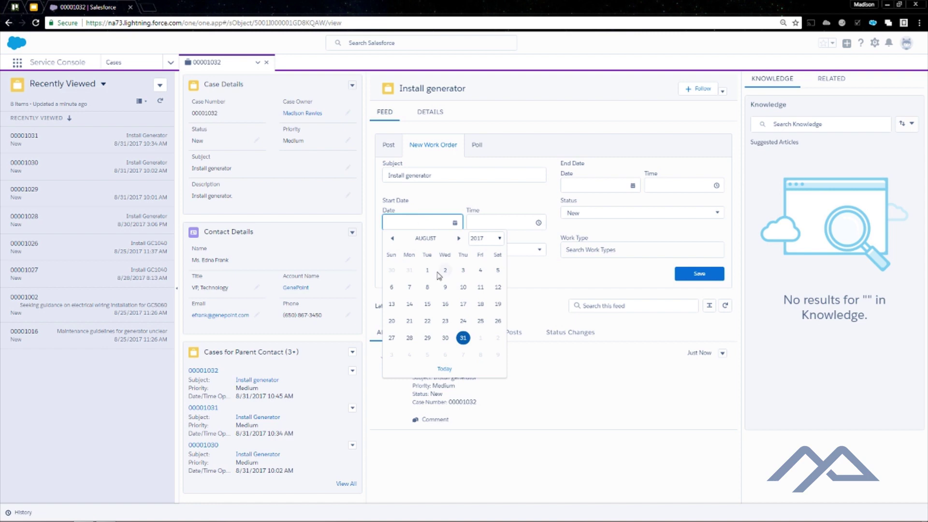
{"action": "left_click", "coordinate": [463, 338]}
{"action": "left_click", "coordinate": [617, 186]}
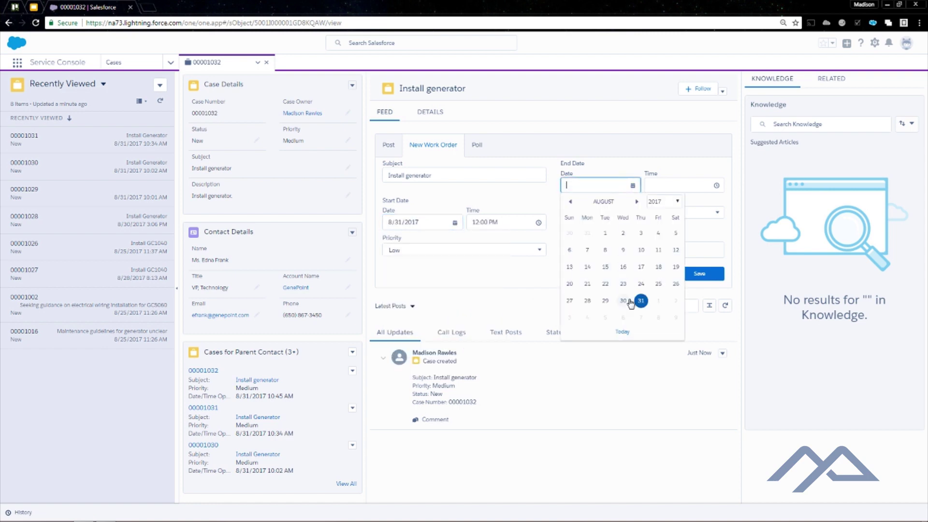
{"action": "left_click", "coordinate": [639, 319]}
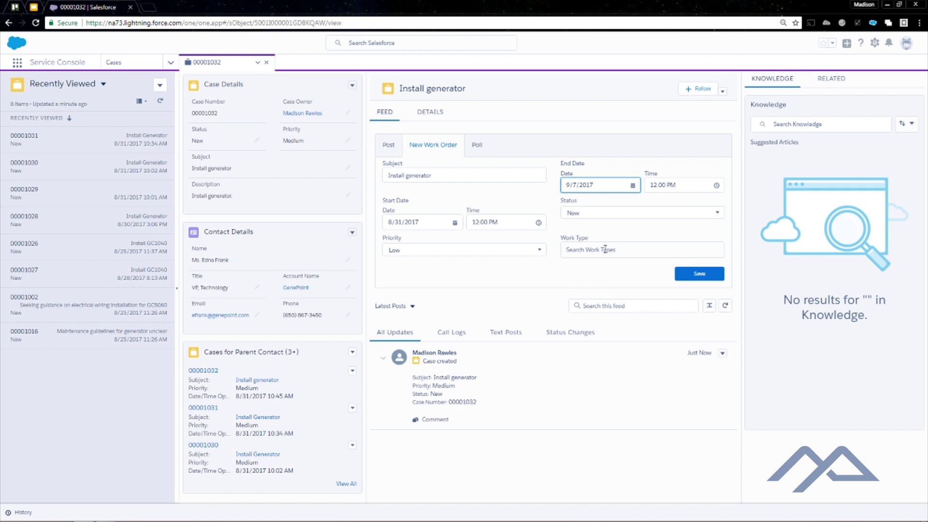
Set the work order's type to Generator Install and save it
{"action": "left_click", "coordinate": [605, 249]}
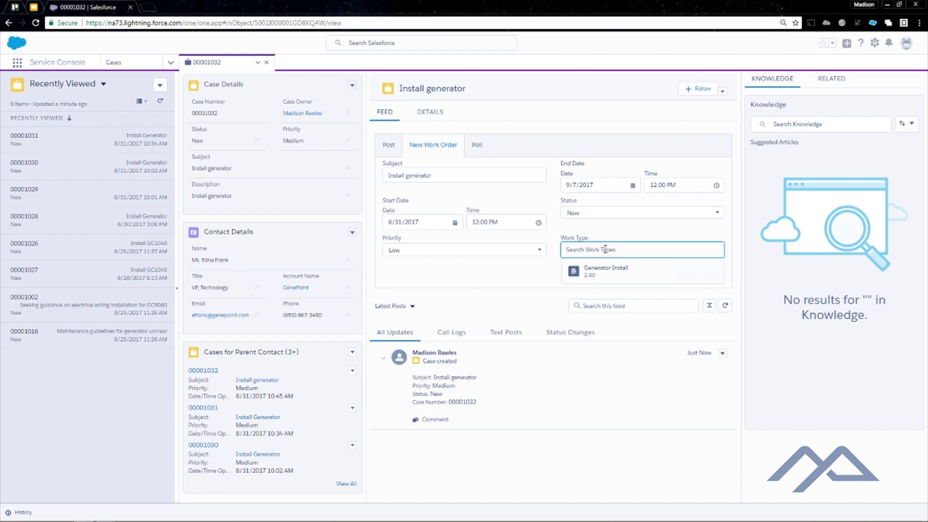
{"action": "left_click", "coordinate": [603, 280]}
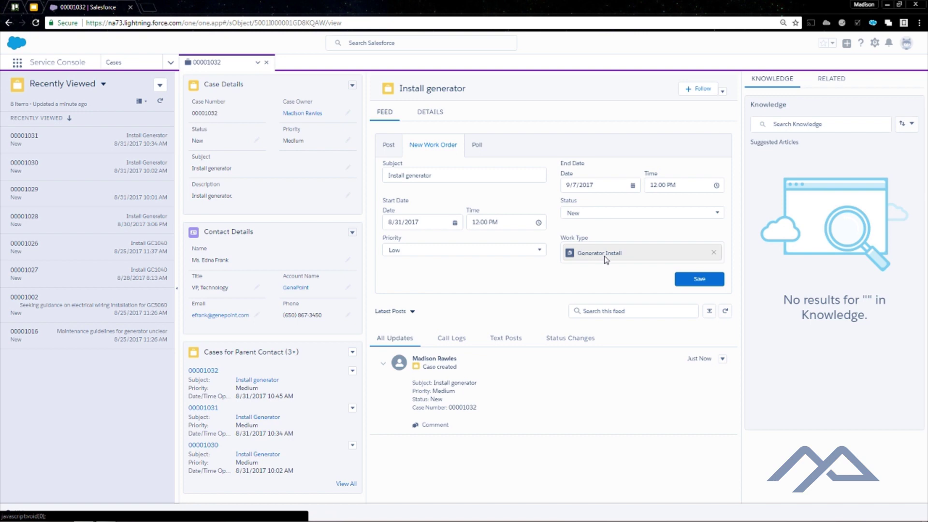
{"action": "left_click", "coordinate": [714, 253]}
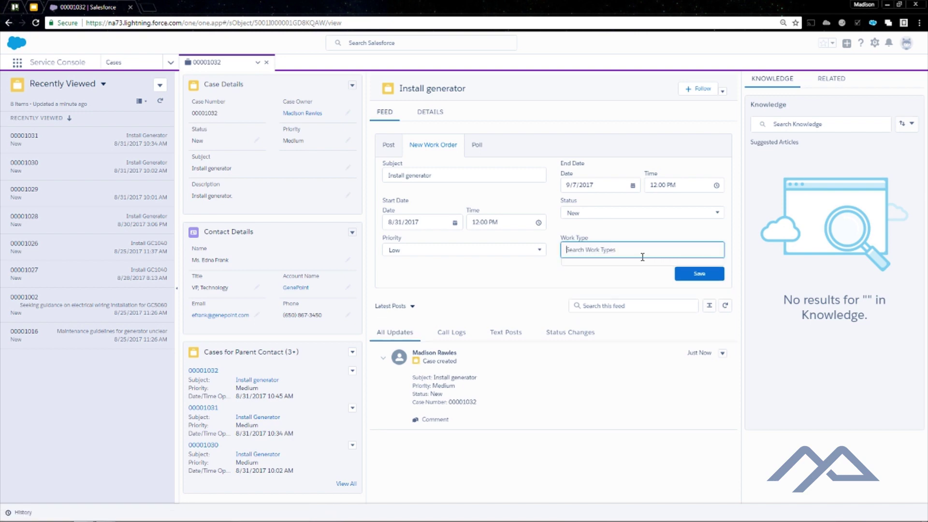
{"action": "type", "text": "ge"}
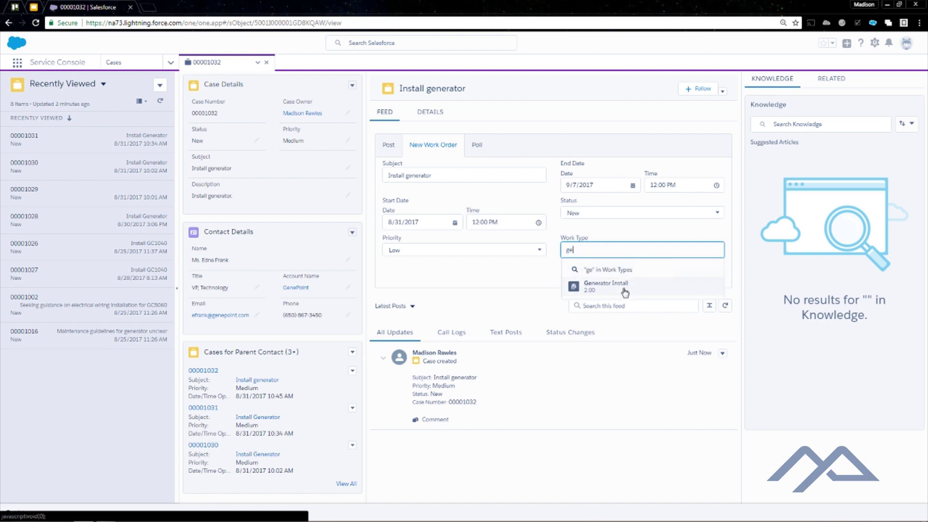
{"action": "left_click", "coordinate": [623, 290]}
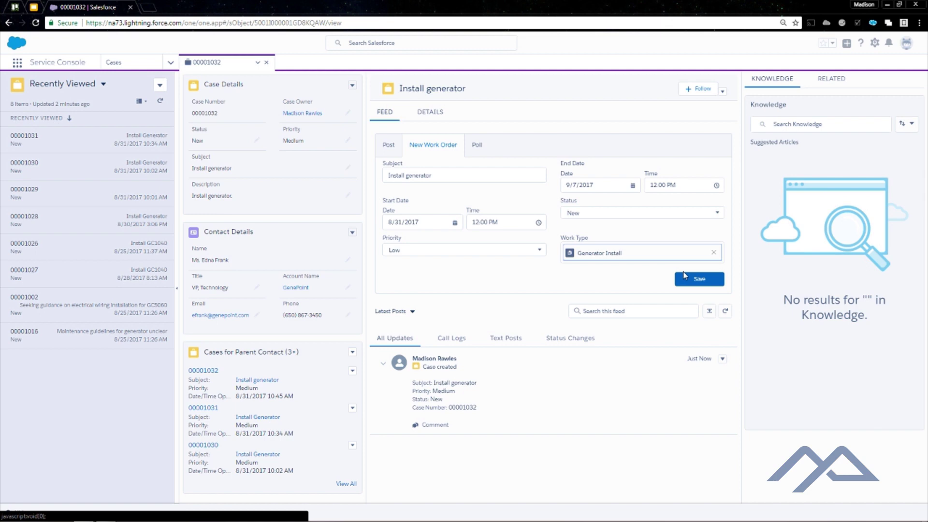
{"action": "left_click", "coordinate": [695, 279]}
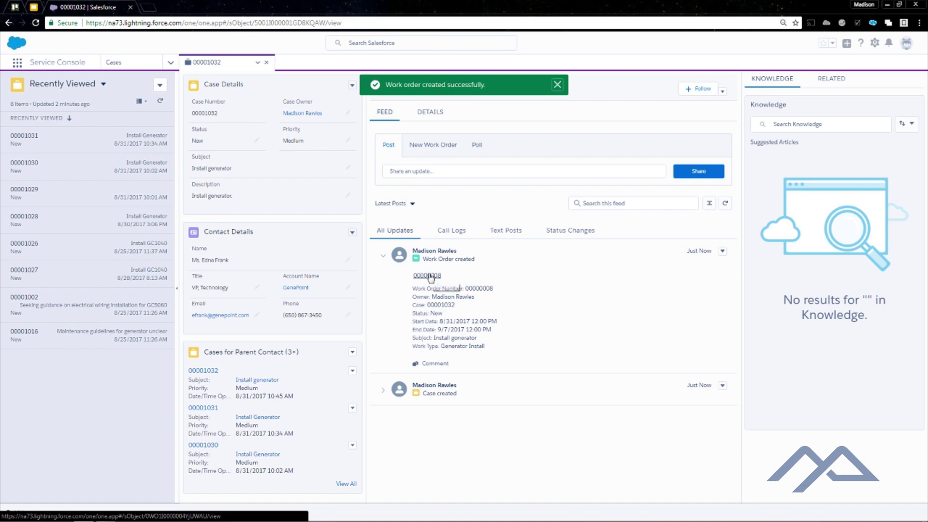
Open work order 00000008, then its service appointment SA-0008
{"action": "left_click", "coordinate": [431, 274]}
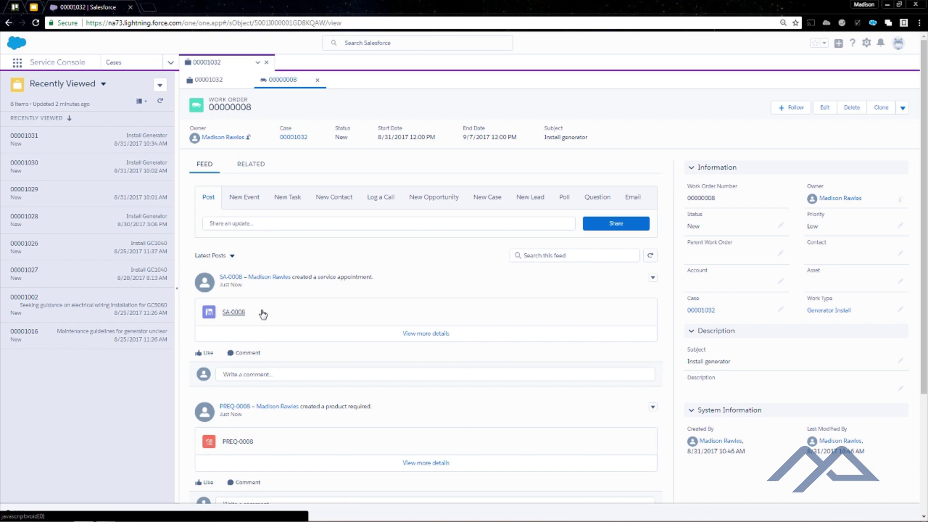
{"action": "left_click", "coordinate": [234, 311]}
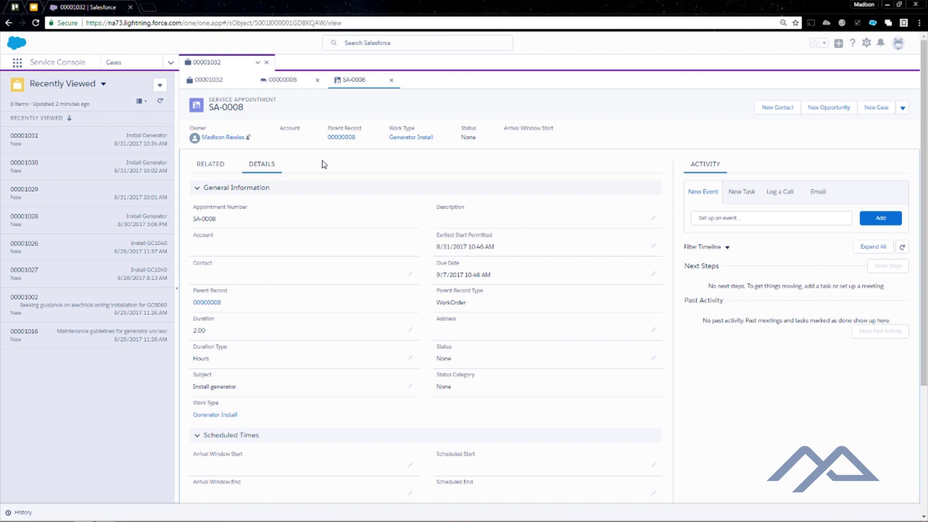
{"action": "left_click", "coordinate": [410, 273]}
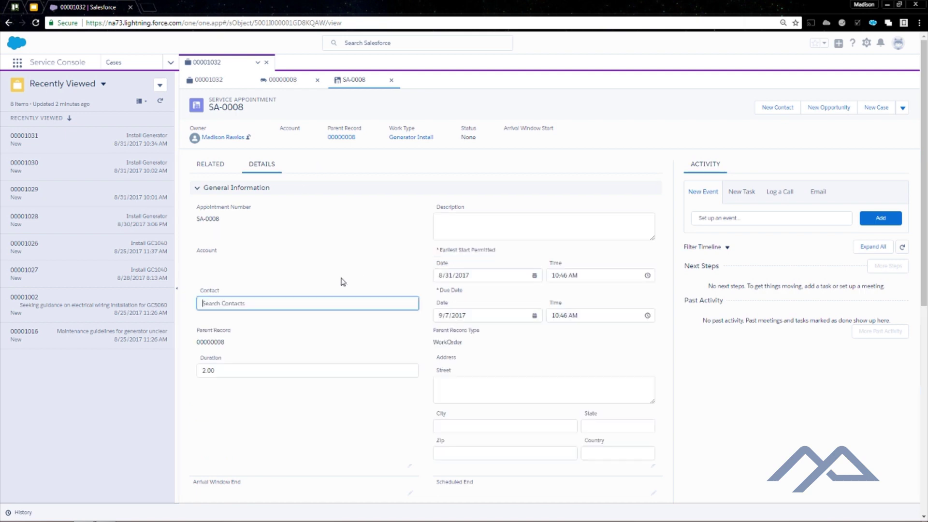
{"action": "left_click", "coordinate": [262, 318]}
{"action": "left_click", "coordinate": [517, 395]}
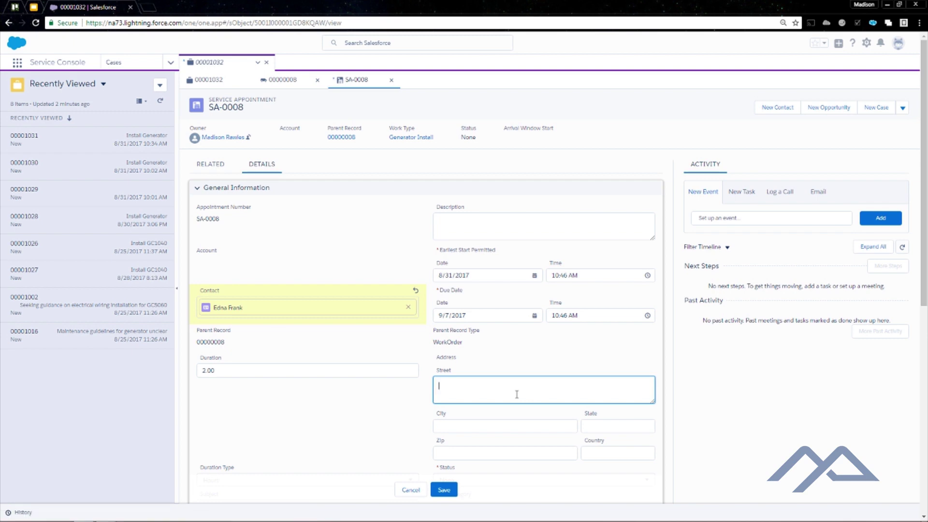
Enter city Hazard, state KY, zip 41701 and country USA, then save the appointment
{"action": "key", "text": "Tab"}
{"action": "type", "text": "Hazard"}
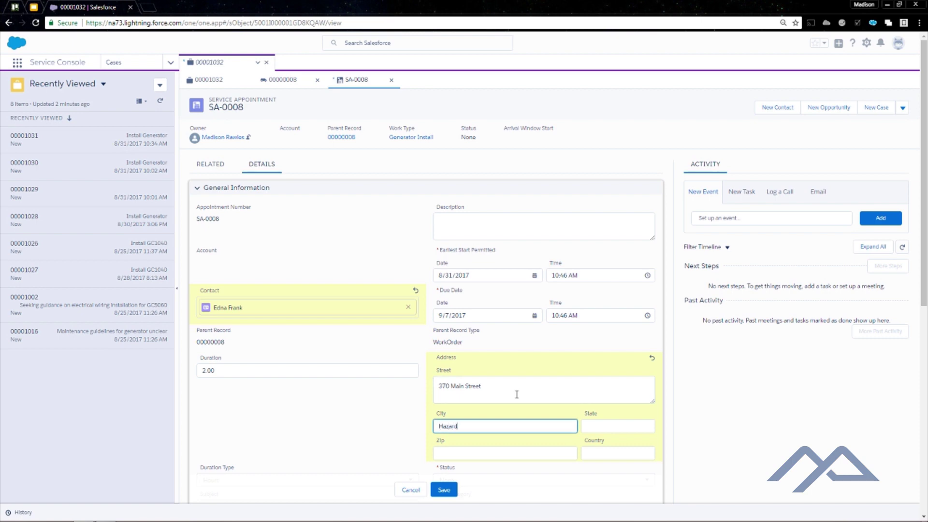
{"action": "key", "text": "Tab"}
{"action": "type", "text": "KY"}
{"action": "key", "text": "Tab"}
{"action": "type", "text": "41701"}
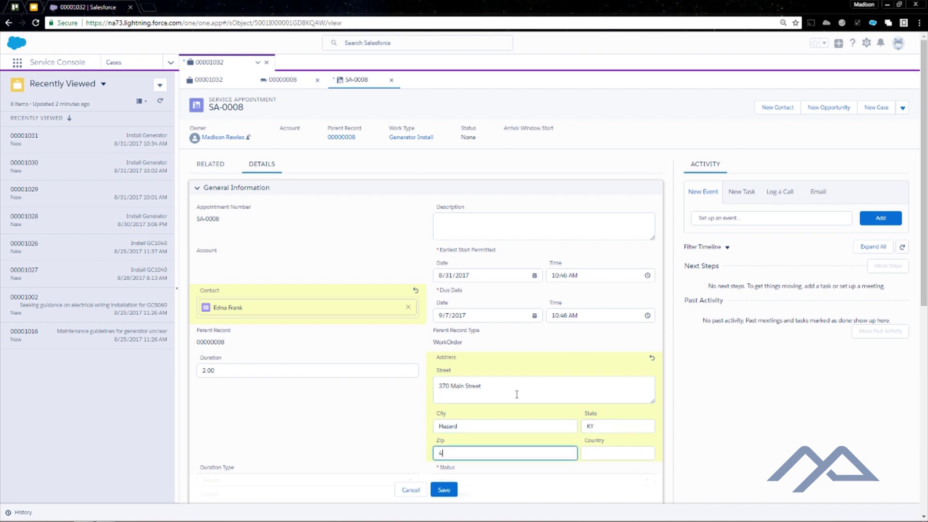
{"action": "key", "text": "Tab"}
{"action": "type", "text": "USA"}
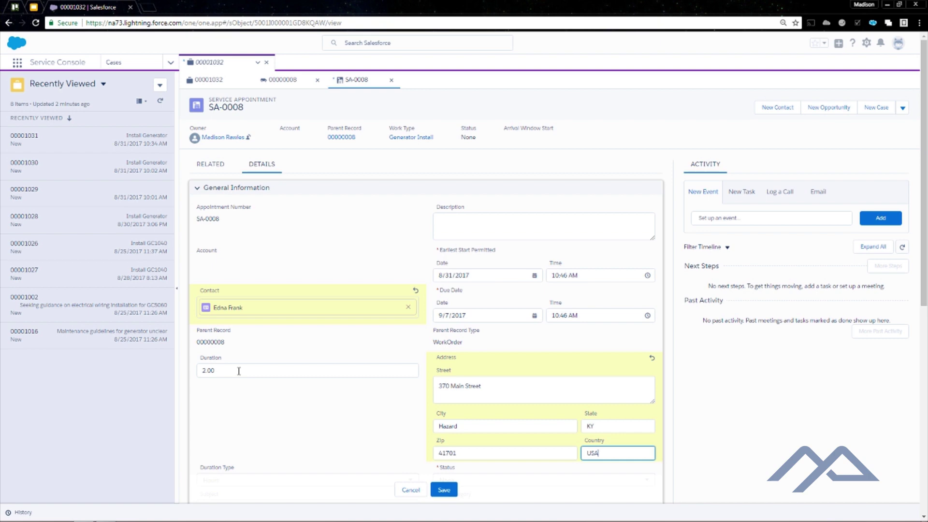
{"action": "left_click", "coordinate": [239, 371]}
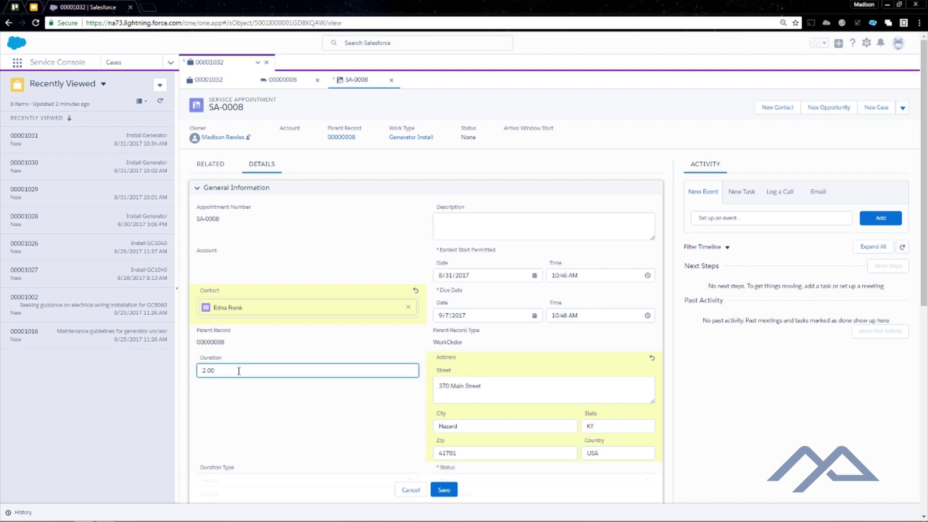
{"action": "scroll", "coordinate": [239, 371], "scroll_direction": "down", "scroll_amount": 2}
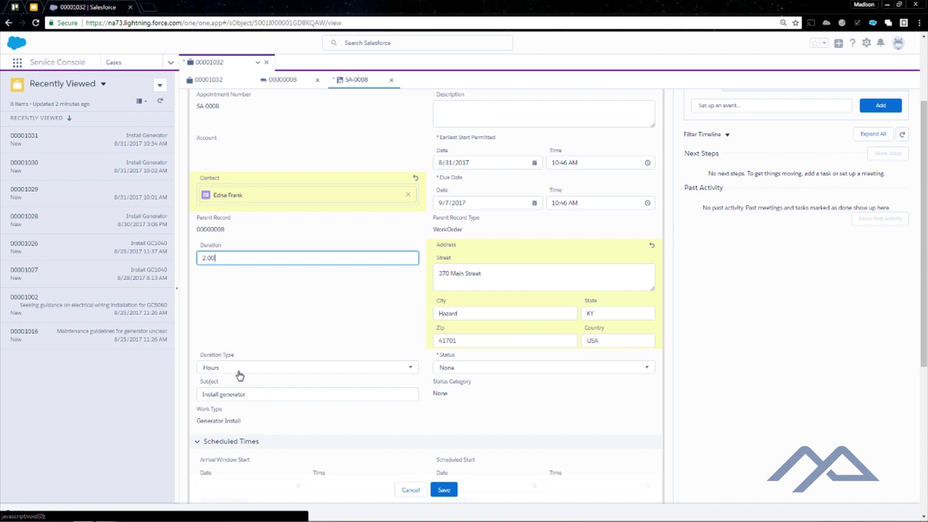
{"action": "scroll", "coordinate": [240, 374], "scroll_direction": "down", "scroll_amount": 2}
{"action": "left_click", "coordinate": [447, 490]}
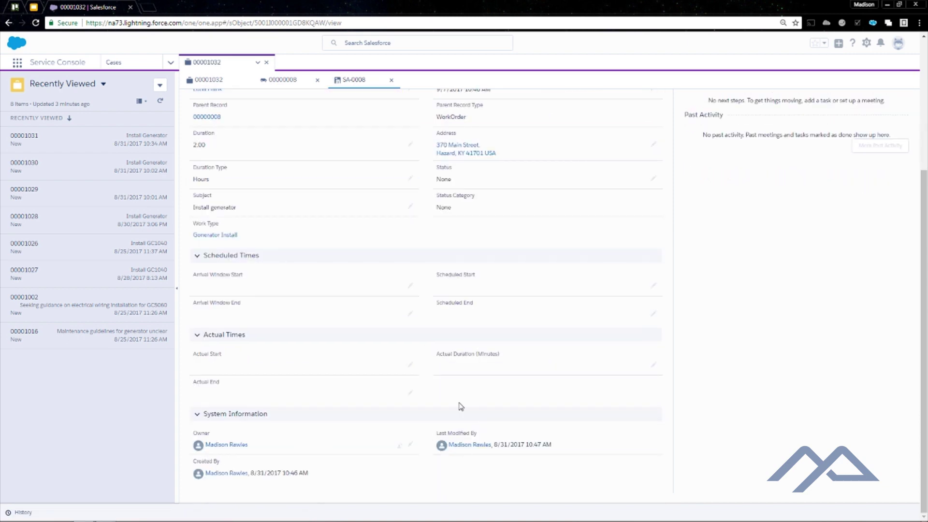
{"action": "scroll", "coordinate": [460, 404], "scroll_direction": "up", "scroll_amount": 4}
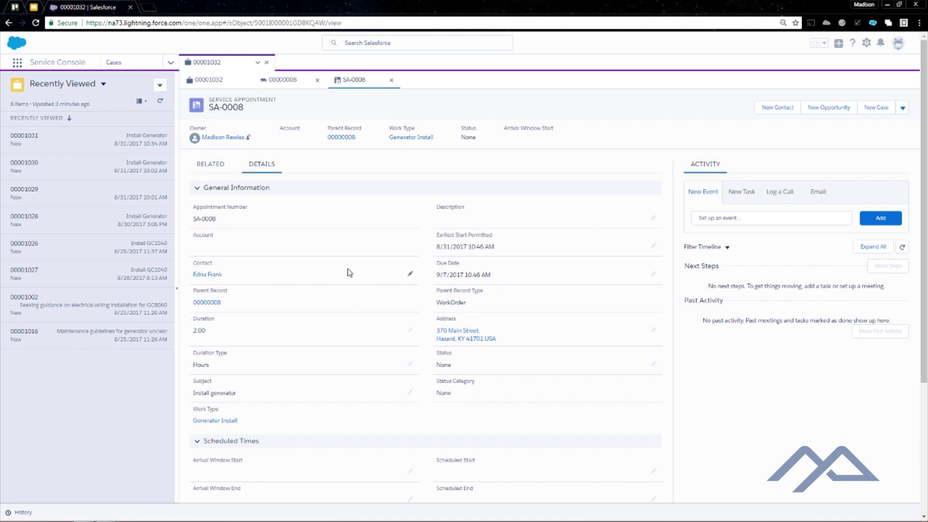
Switch to the Field Service app and open its dispatcher console
{"action": "left_click", "coordinate": [18, 63]}
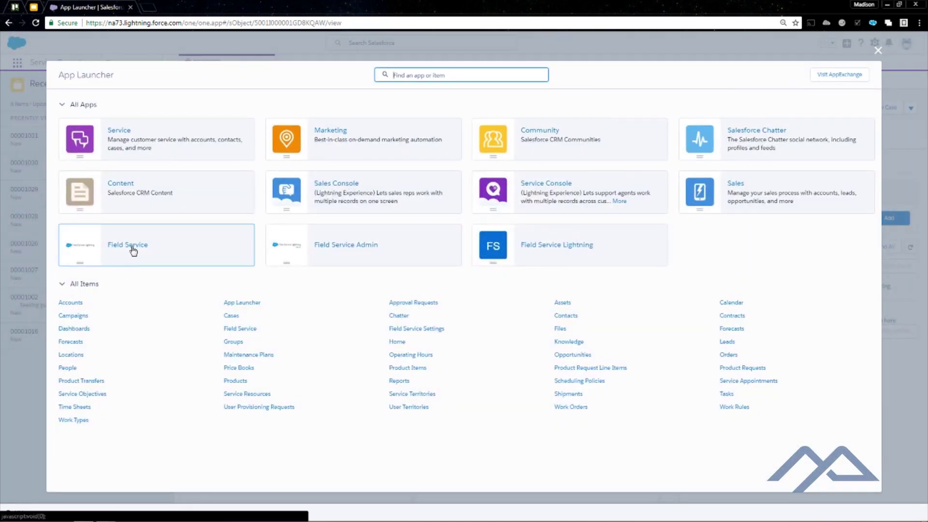
{"action": "left_click", "coordinate": [134, 249]}
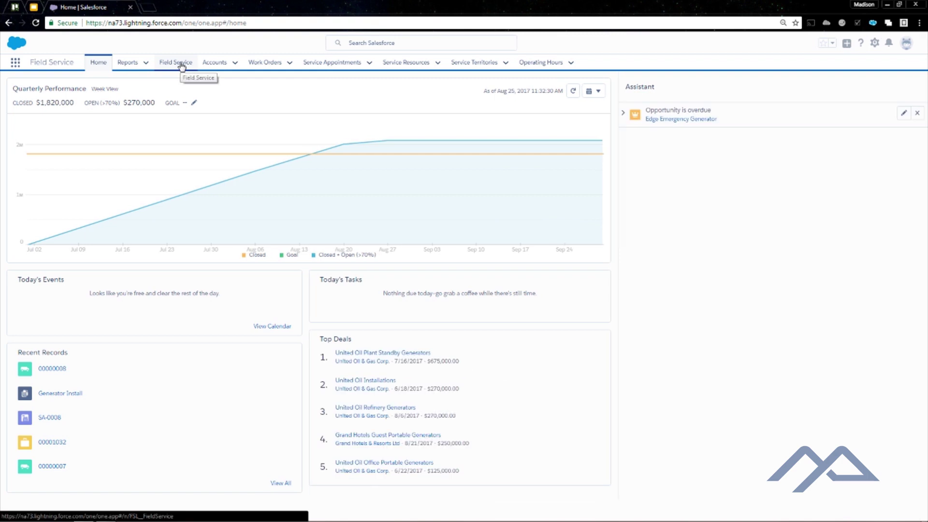
{"action": "left_click", "coordinate": [182, 66]}
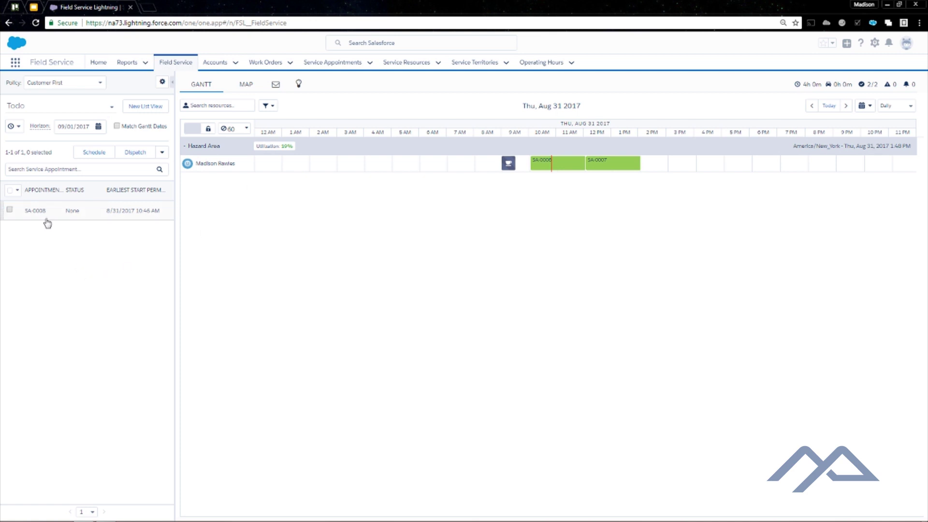
Run a candidate search for SA-0008 and expand the technician's Aug 31, 2:06 PM slot
{"action": "left_click", "coordinate": [33, 211]}
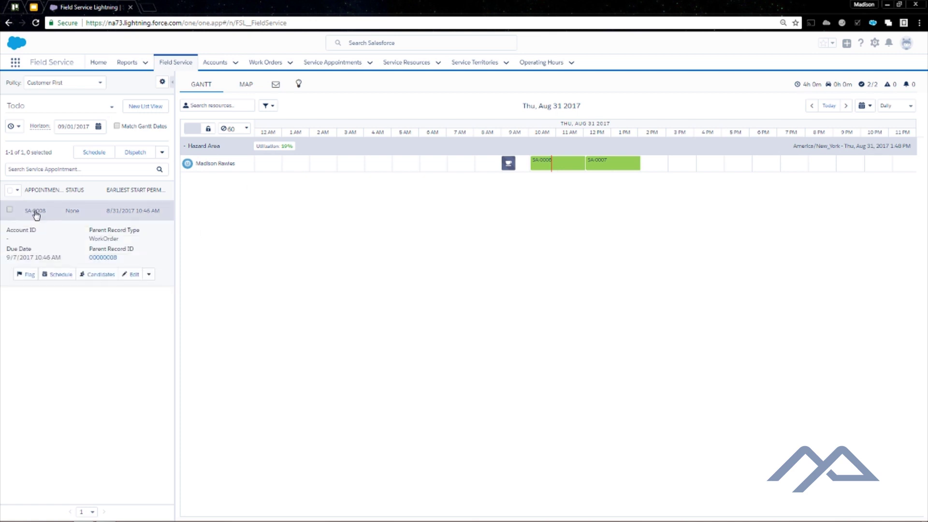
{"action": "left_click", "coordinate": [101, 275]}
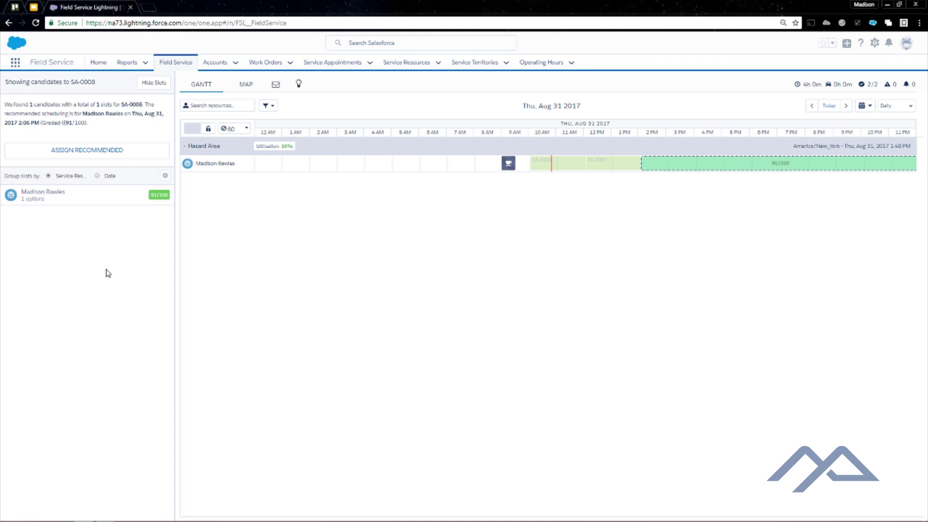
{"action": "left_click", "coordinate": [82, 201]}
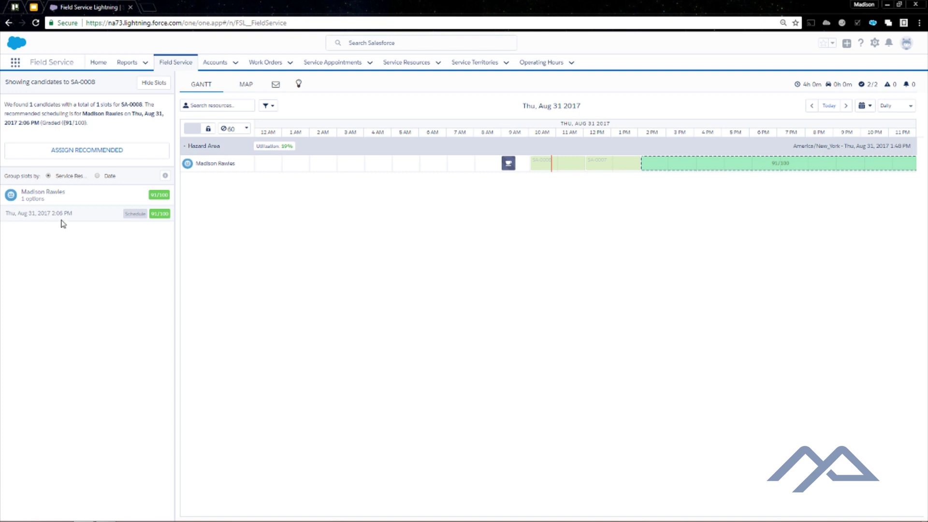
Schedule SA-0008 into the Thu, Aug 31, 2:06 PM slot and switch the list to Scheduled
{"action": "left_click", "coordinate": [136, 214]}
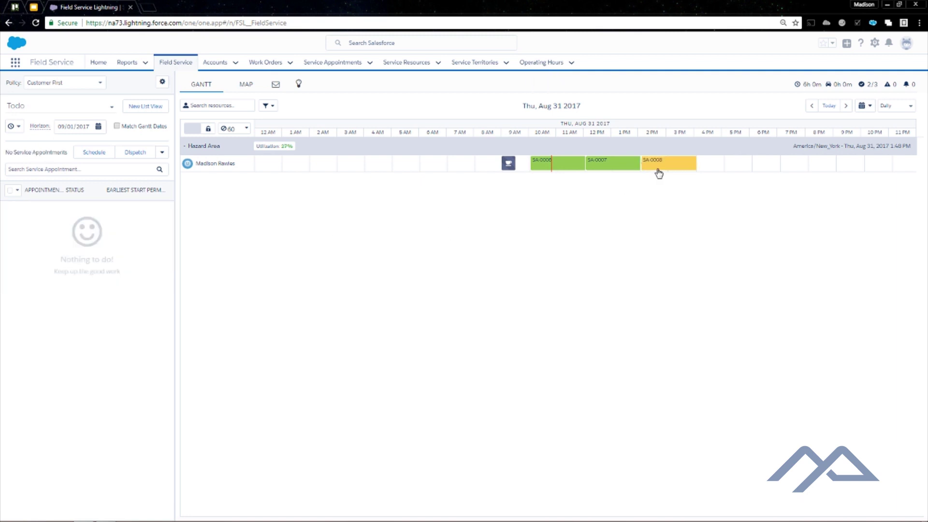
{"action": "mouse_move", "coordinate": [659, 173]}
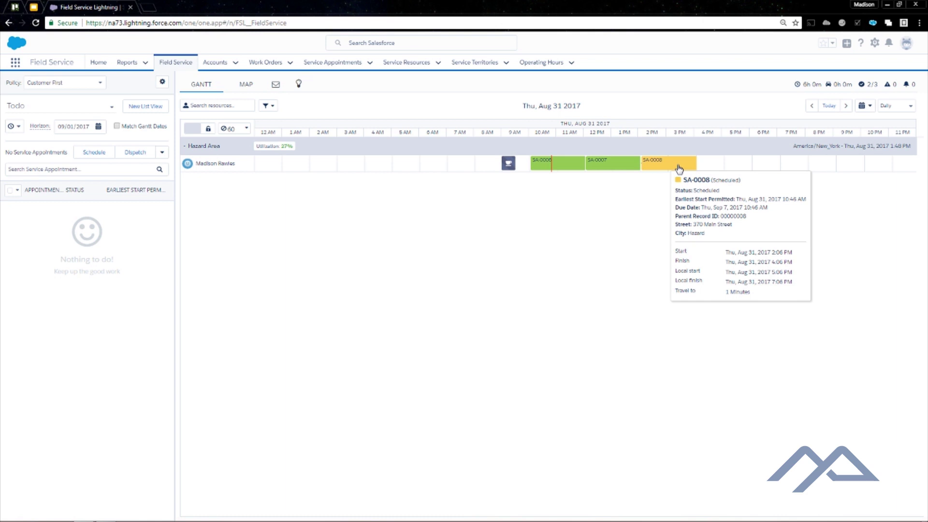
{"action": "left_click", "coordinate": [75, 110]}
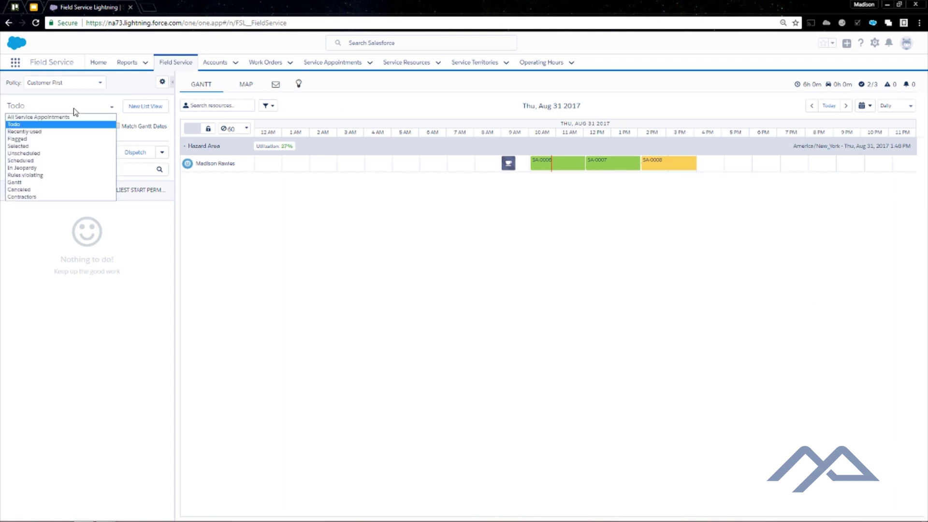
{"action": "left_click", "coordinate": [20, 160]}
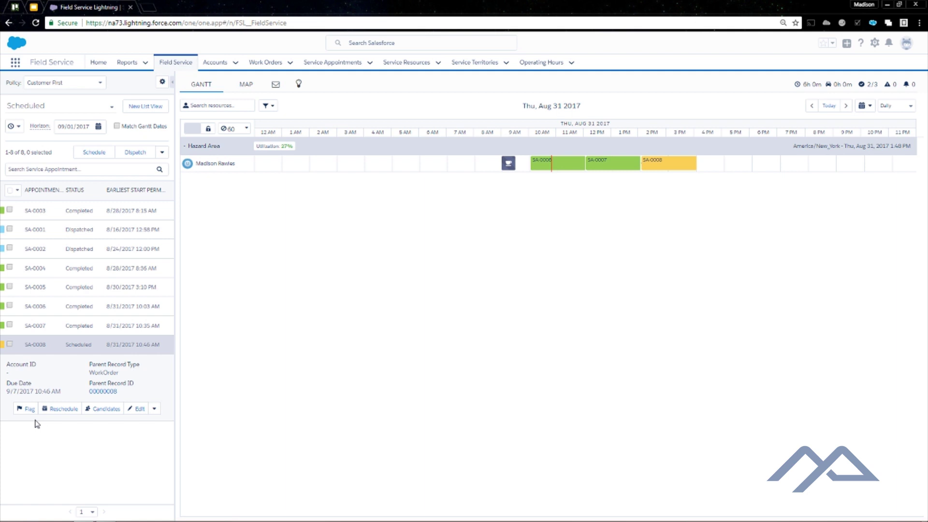
Select SA-0008 and bulk-dispatch it to the technician, closing the results
{"action": "left_click", "coordinate": [9, 344]}
{"action": "left_click", "coordinate": [140, 155]}
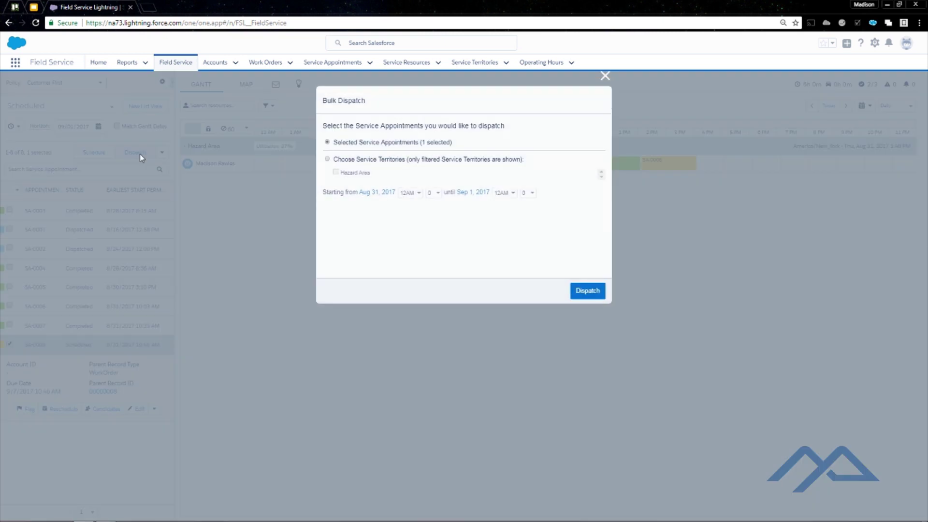
{"action": "left_click", "coordinate": [588, 300]}
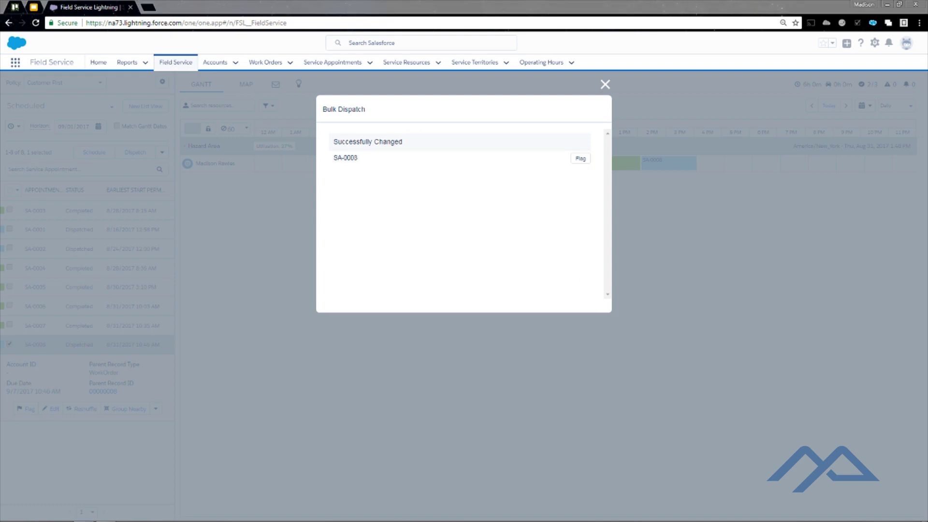
{"action": "left_click", "coordinate": [604, 90]}
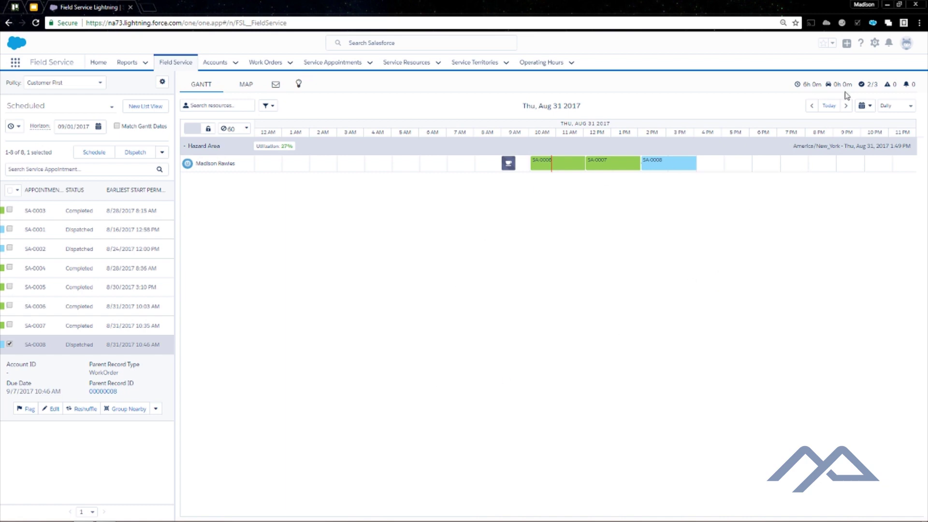
In the Salesforce1 view, open SA-0008 and scroll to its 2:06–4:06 PM scheduled times
{"action": "left_click", "coordinate": [902, 24]}
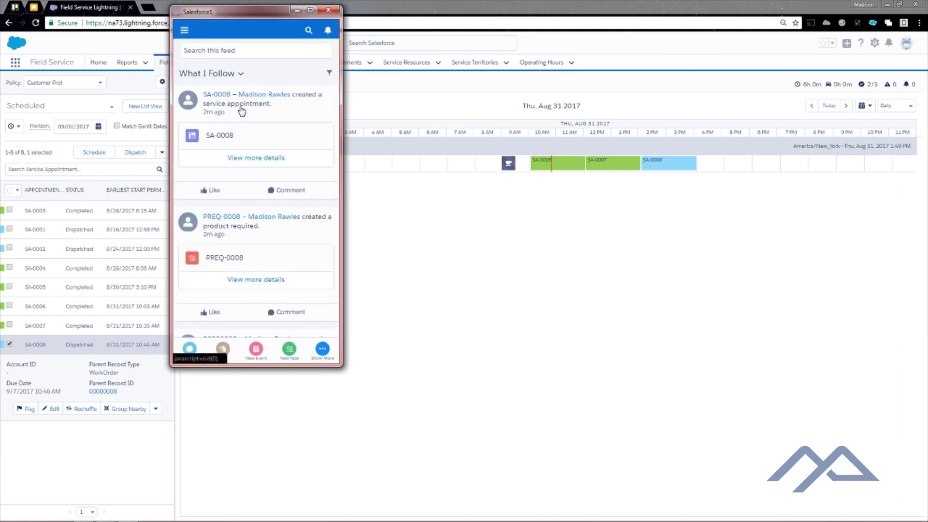
{"action": "left_click", "coordinate": [226, 141]}
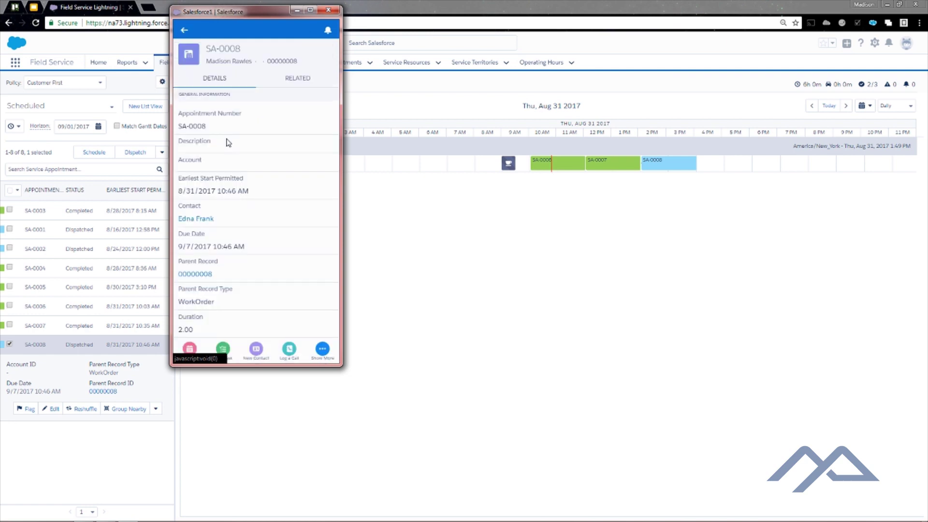
{"action": "scroll", "coordinate": [279, 194], "scroll_direction": "down", "scroll_amount": 4}
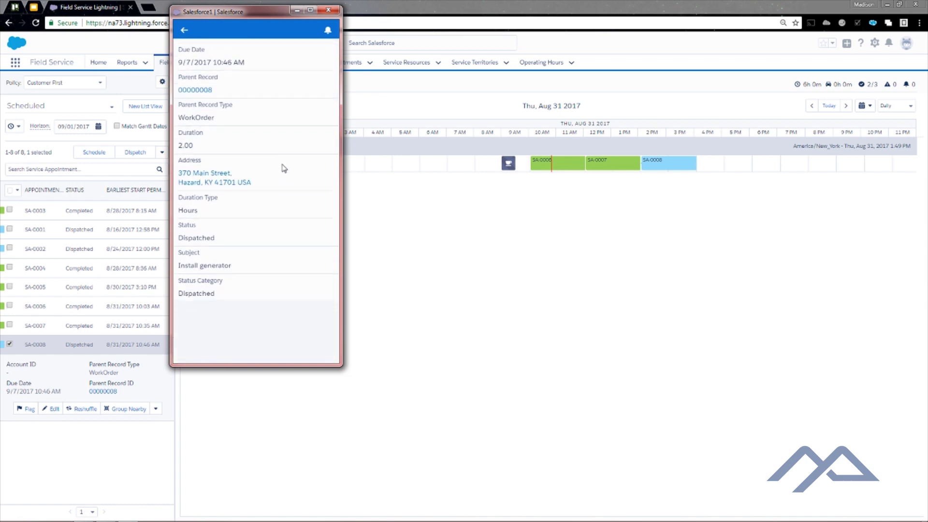
{"action": "scroll", "coordinate": [284, 167], "scroll_direction": "down", "scroll_amount": 2}
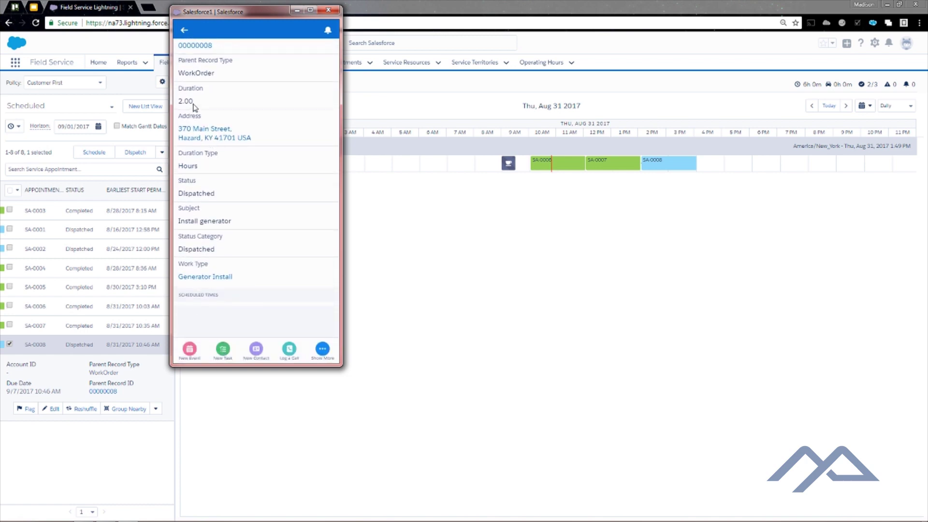
{"action": "scroll", "coordinate": [255, 244], "scroll_direction": "down", "scroll_amount": 5}
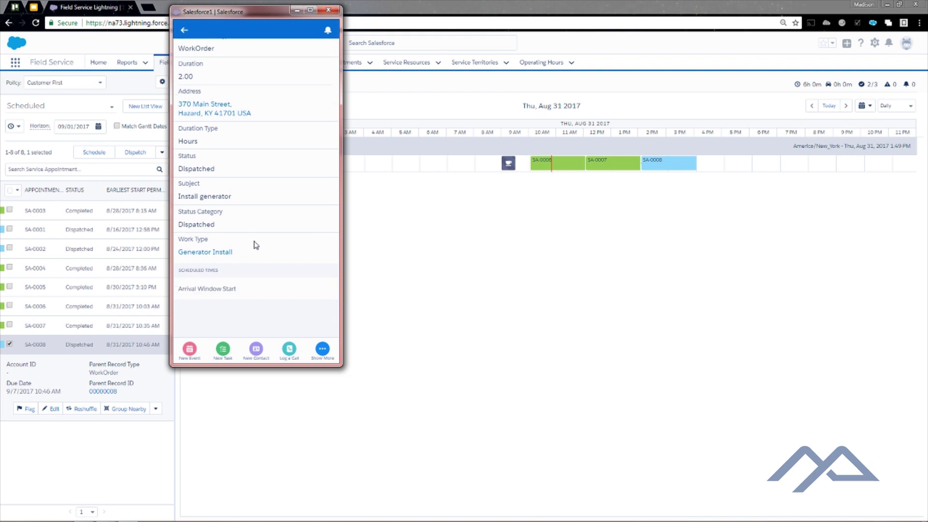
Edit SA-0008 in Salesforce1, change its status to In Progress, and save
{"action": "left_click", "coordinate": [322, 351]}
{"action": "left_click", "coordinate": [209, 266]}
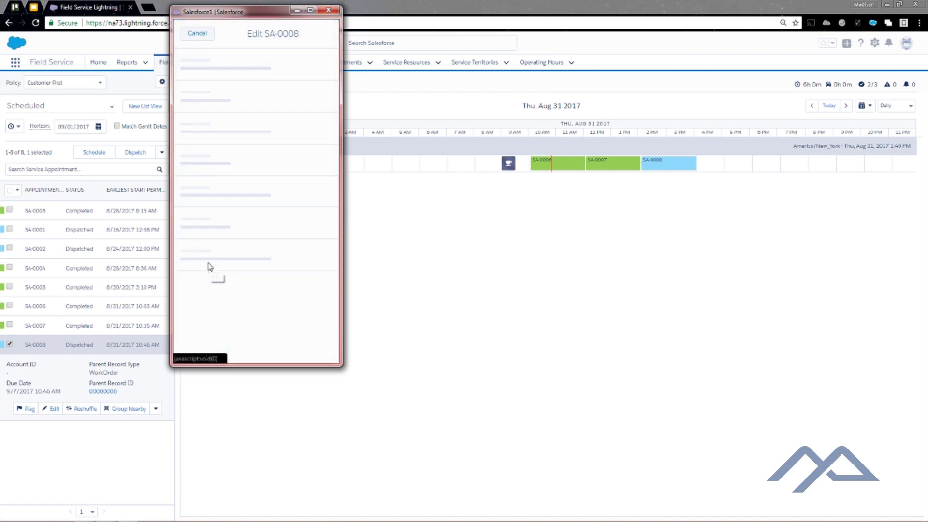
{"action": "left_click_drag", "start_coordinate": [333, 160], "coordinate": [332, 248]}
{"action": "left_click", "coordinate": [266, 183]}
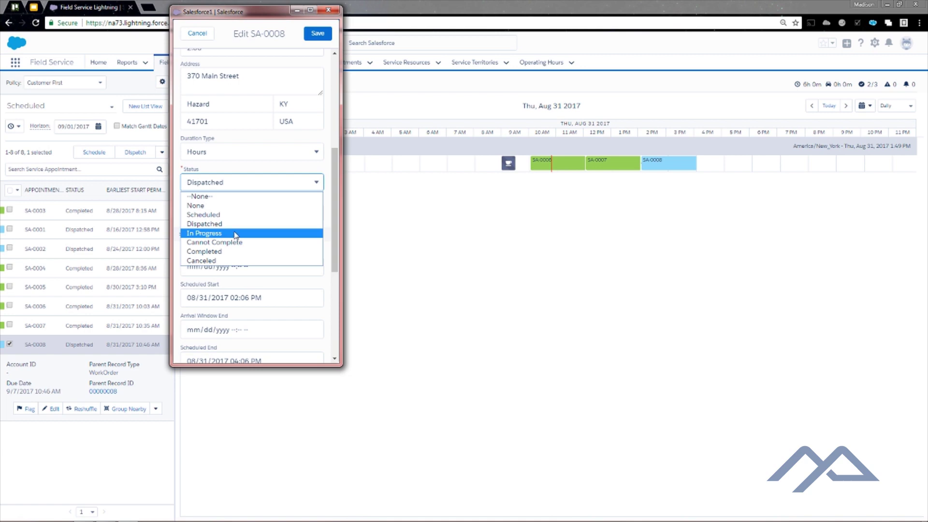
{"action": "left_click", "coordinate": [236, 234]}
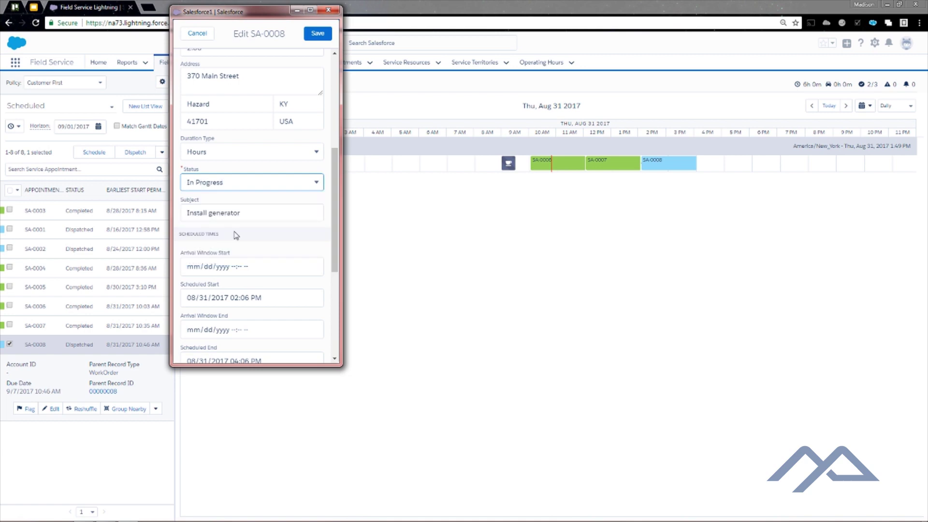
{"action": "left_click", "coordinate": [319, 35]}
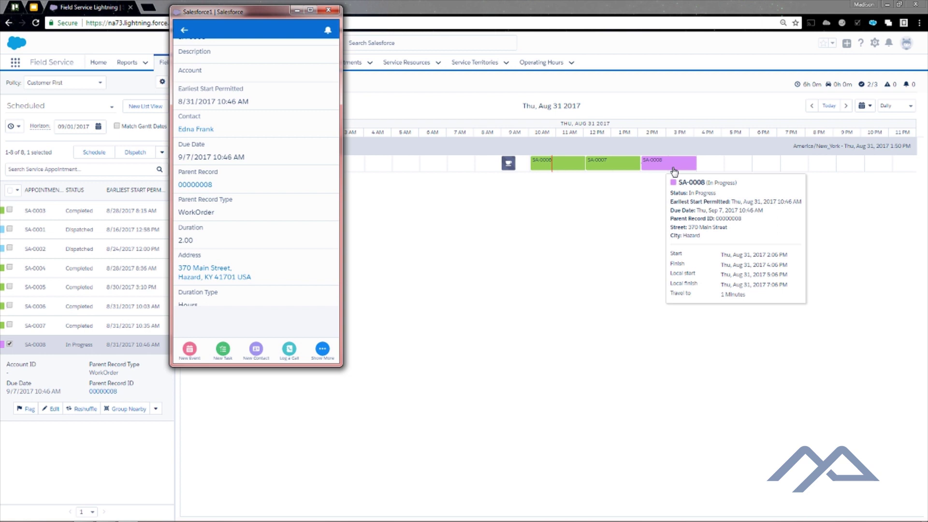
Edit SA-0008 in Salesforce1 and change its Status to Completed
{"action": "left_click", "coordinate": [321, 349]}
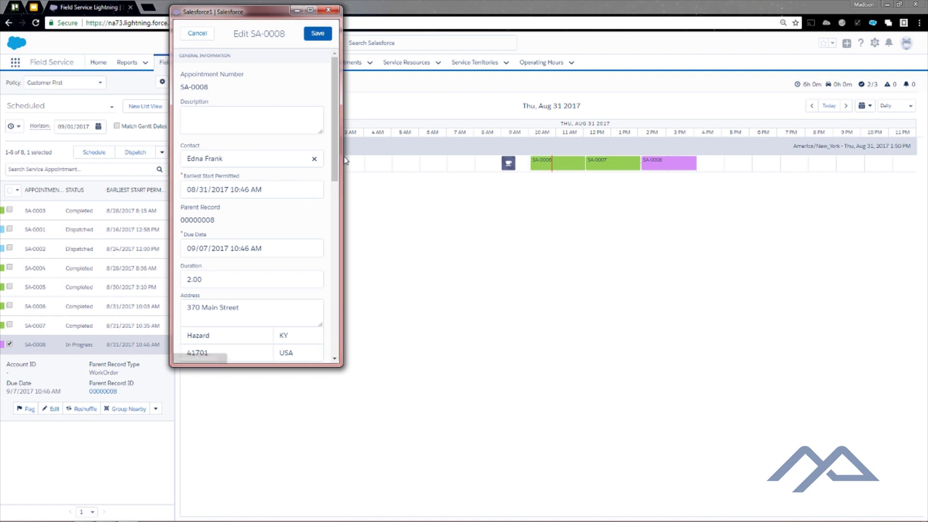
{"action": "scroll", "coordinate": [314, 183], "scroll_direction": "down", "scroll_amount": 6}
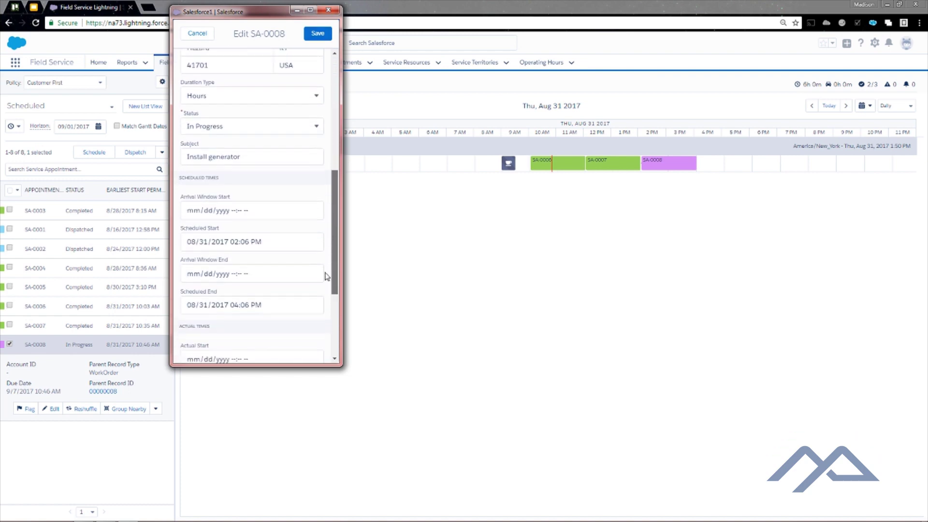
{"action": "left_click", "coordinate": [237, 123]}
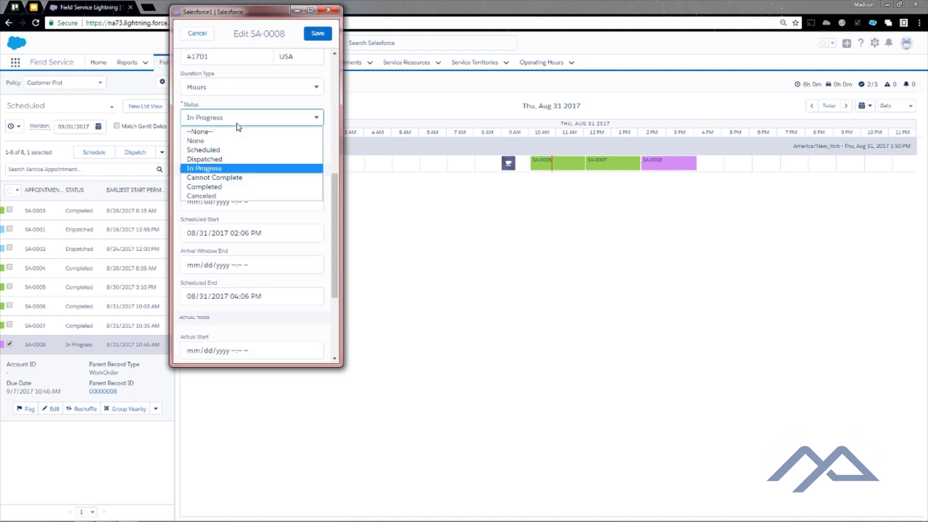
{"action": "left_click", "coordinate": [213, 189]}
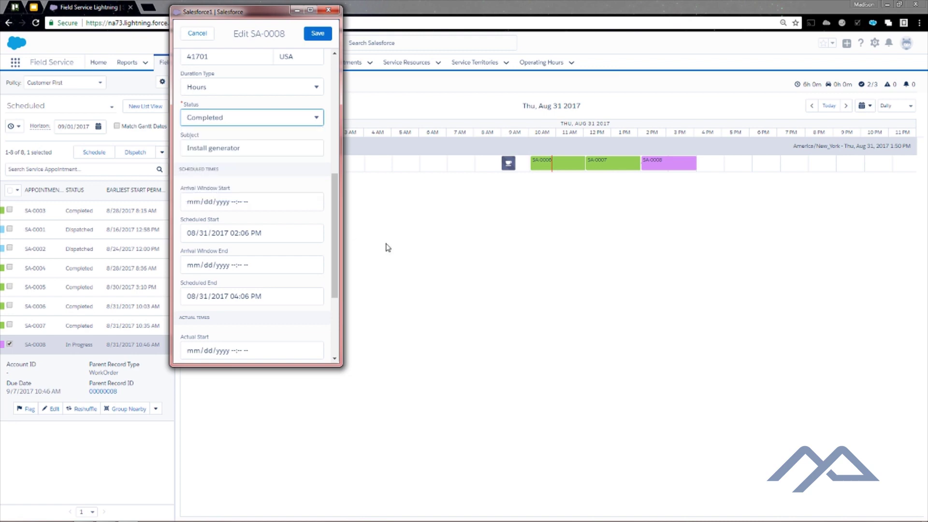
Set Actual Start to 08/31/2017 at 2:15 PM
{"action": "scroll", "coordinate": [337, 229], "scroll_direction": "down", "scroll_amount": 3}
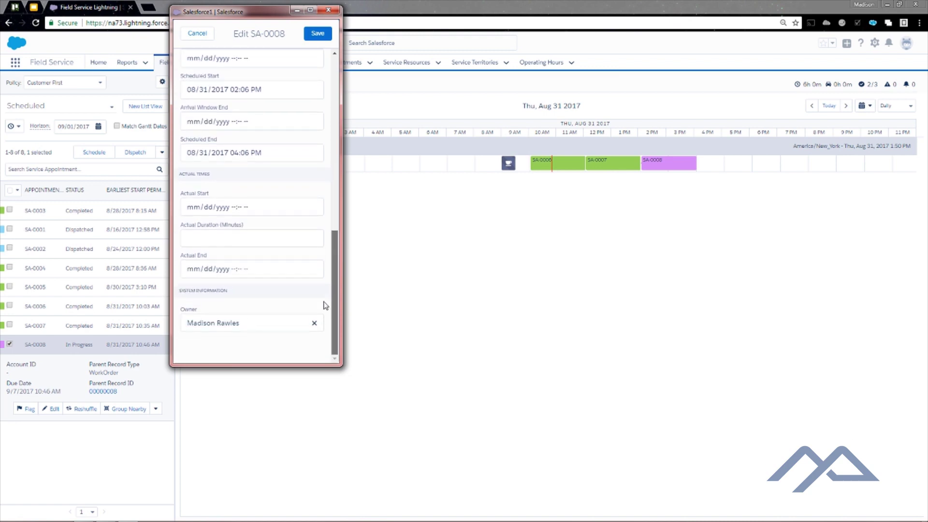
{"action": "left_click", "coordinate": [312, 206]}
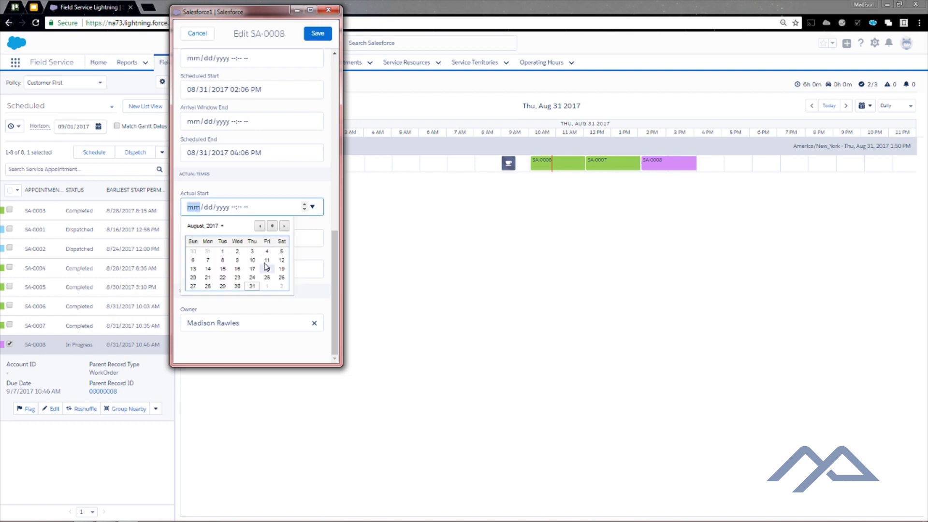
{"action": "left_click", "coordinate": [252, 286]}
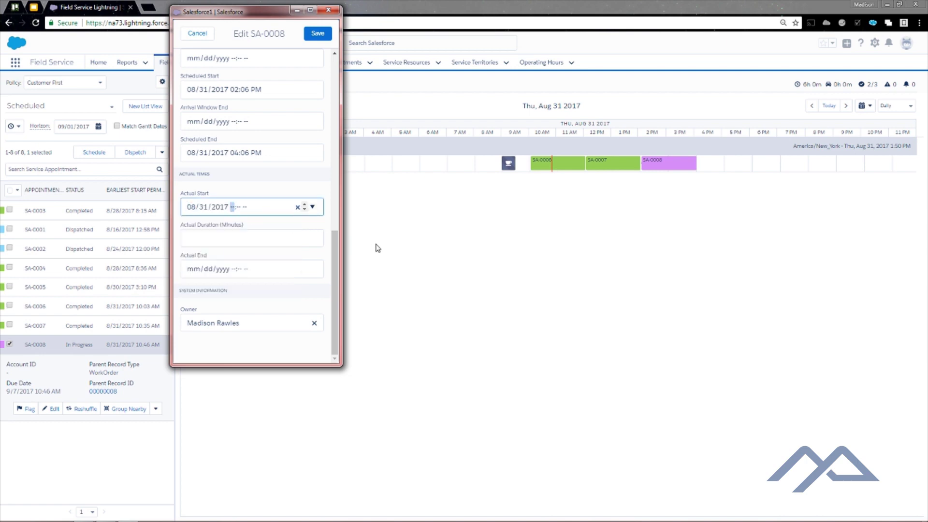
{"action": "type", "text": "0215p"}
Set Actual End to 08/31/2017 at 4:15 PM and save the appointment
{"action": "left_click", "coordinate": [256, 269]}
{"action": "left_click", "coordinate": [312, 269]}
{"action": "left_click", "coordinate": [252, 348]}
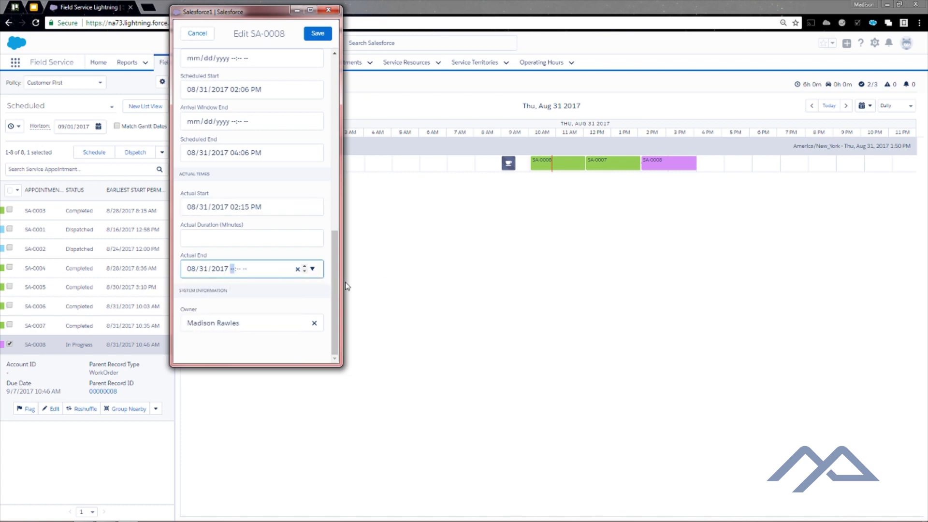
{"action": "type", "text": "415p"}
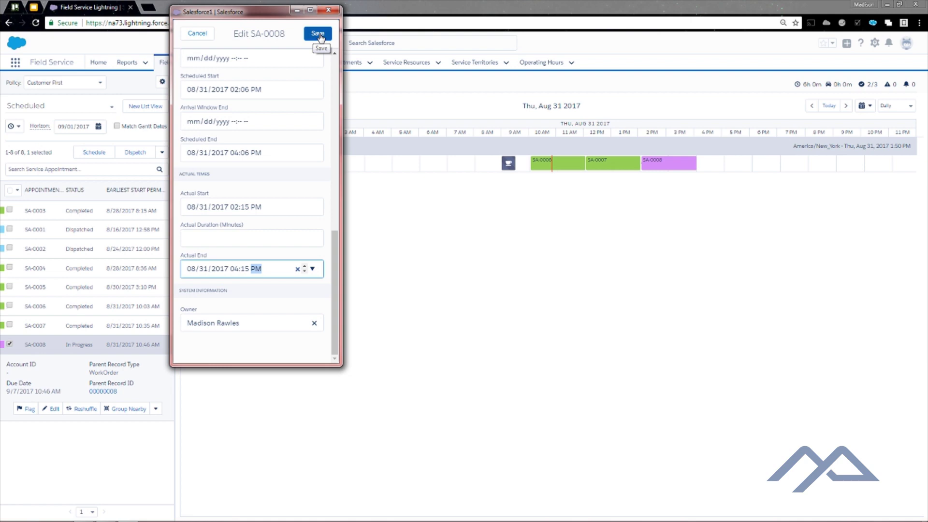
{"action": "left_click", "coordinate": [318, 35]}
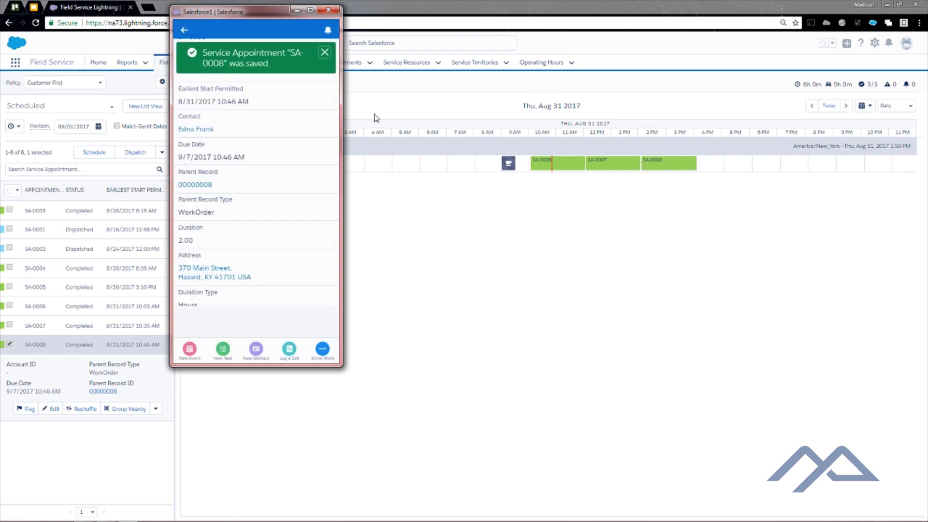
Switch to the Field Service console and set the list view to All Service Appointments
{"action": "mouse_move", "coordinate": [680, 171]}
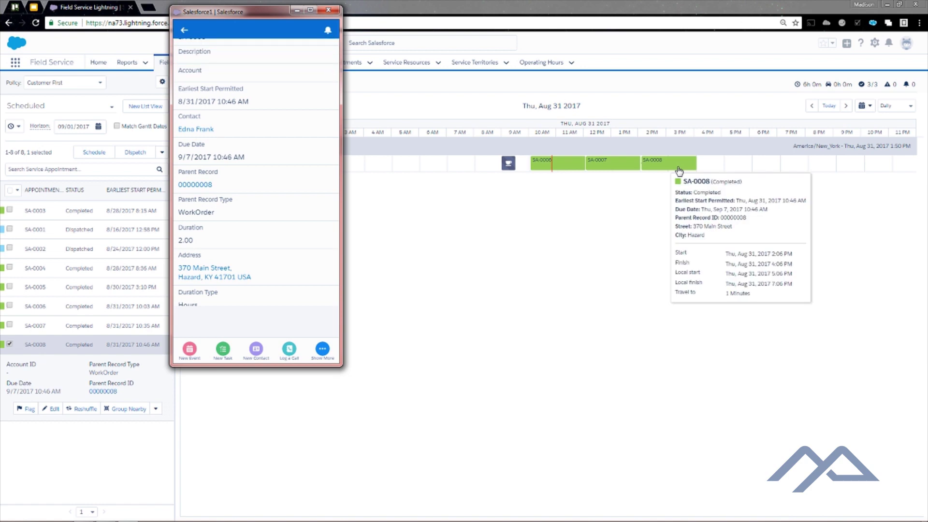
{"action": "left_click", "coordinate": [492, 232]}
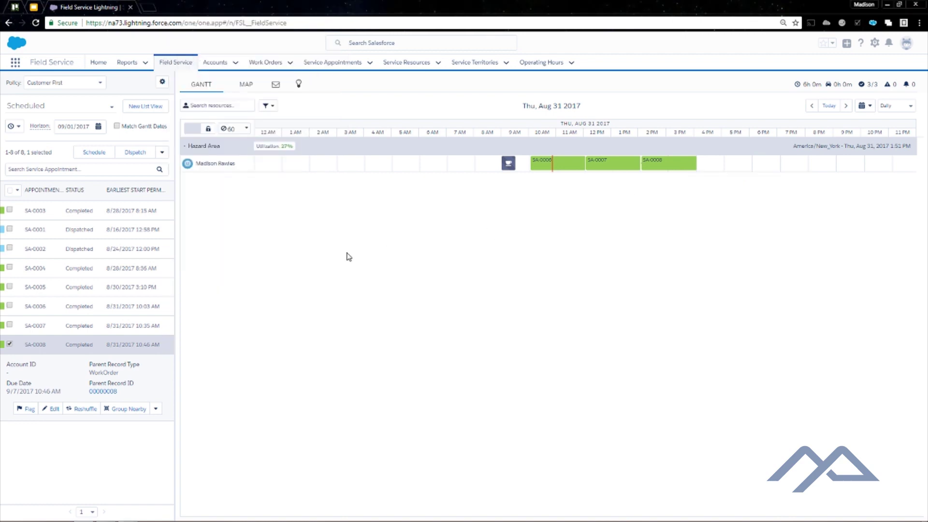
{"action": "left_click", "coordinate": [60, 111]}
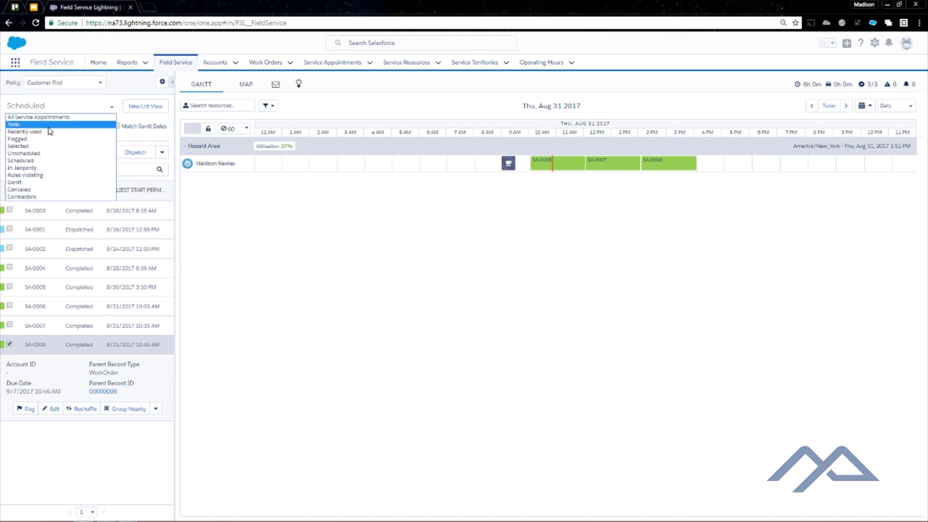
{"action": "left_click", "coordinate": [59, 121]}
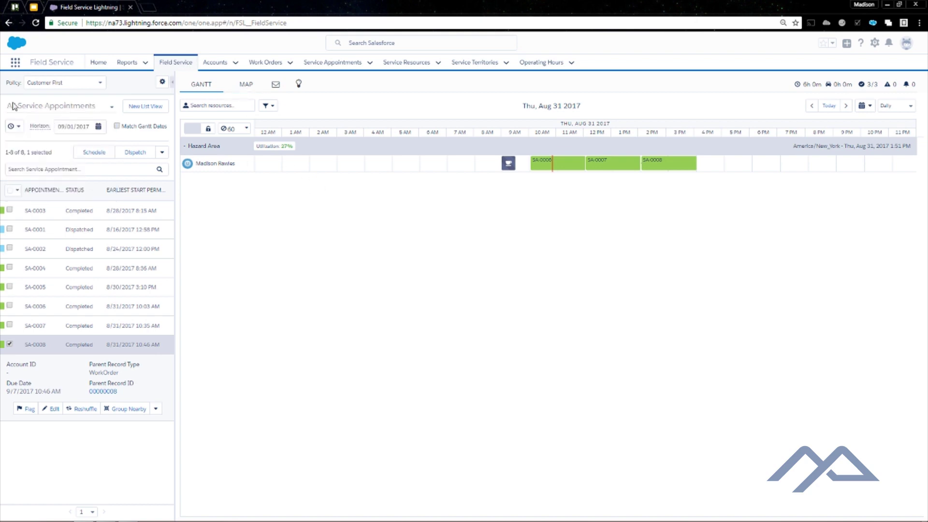
On the dispatcher map, view the SA-0007 appointment's full details, then close them
{"action": "left_click", "coordinate": [255, 85]}
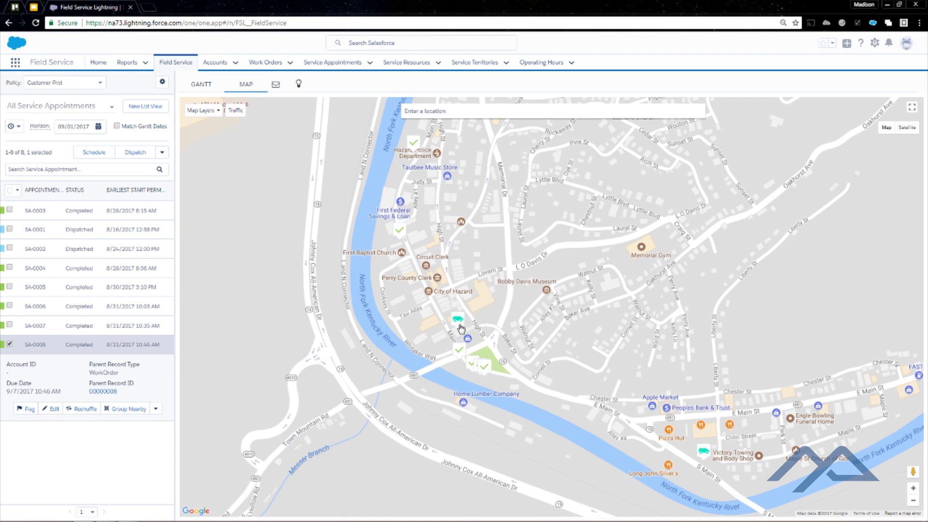
{"action": "left_click", "coordinate": [482, 366]}
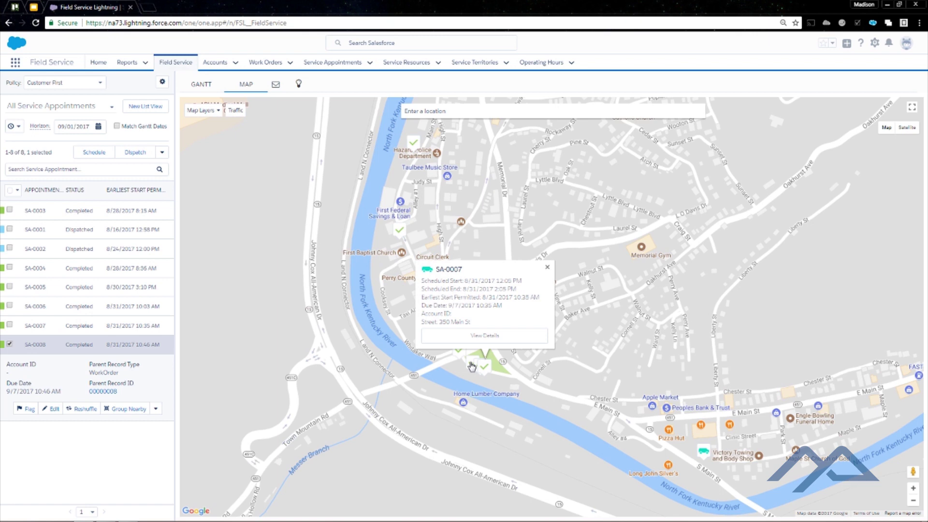
{"action": "left_click", "coordinate": [479, 336]}
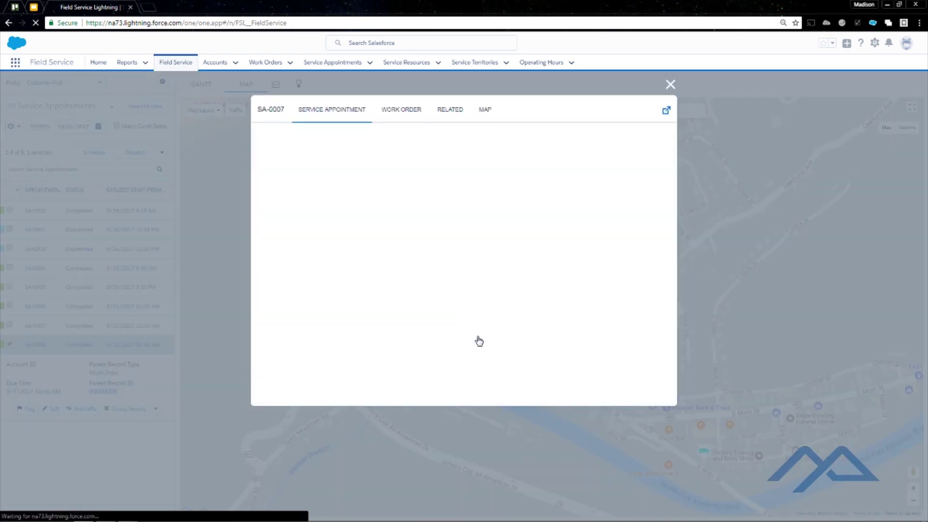
{"action": "left_click", "coordinate": [671, 85]}
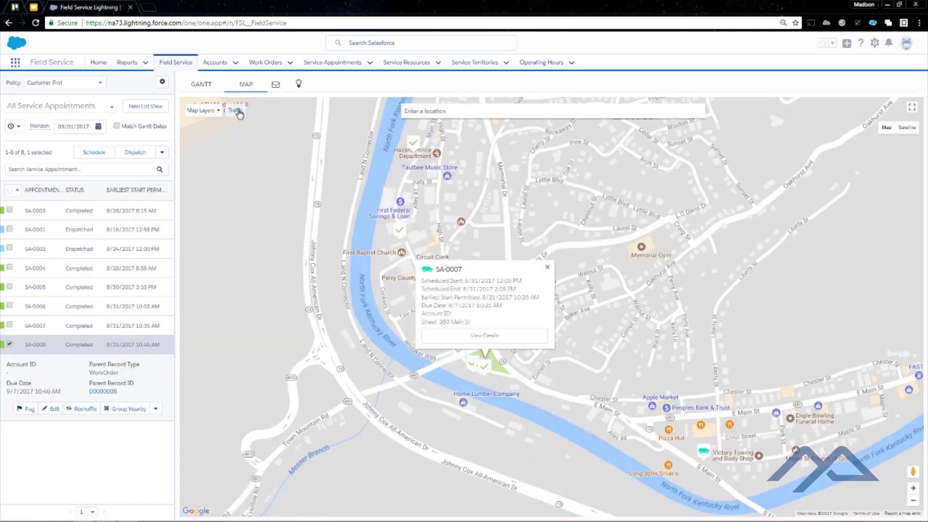
Turn on the Traffic layer on the map, then return to the Gantt schedule
{"action": "left_click", "coordinate": [238, 111]}
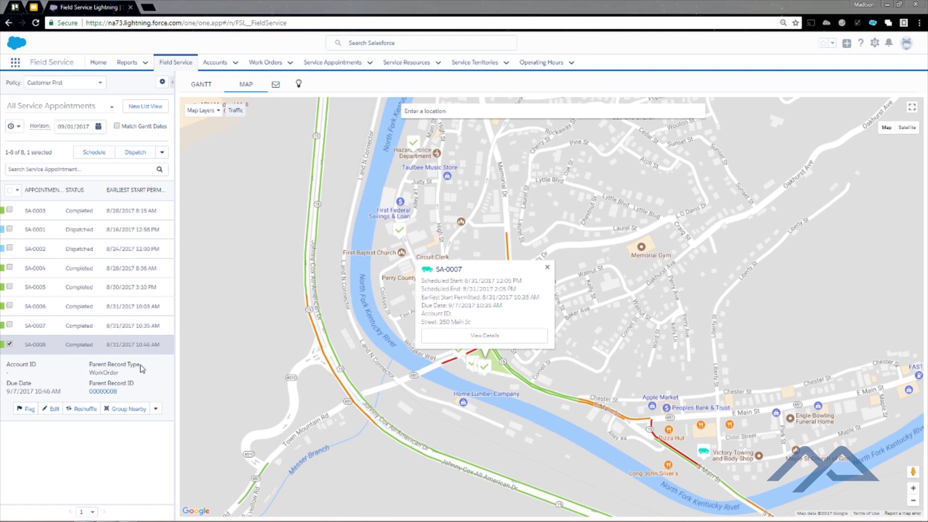
{"action": "left_click", "coordinate": [547, 371]}
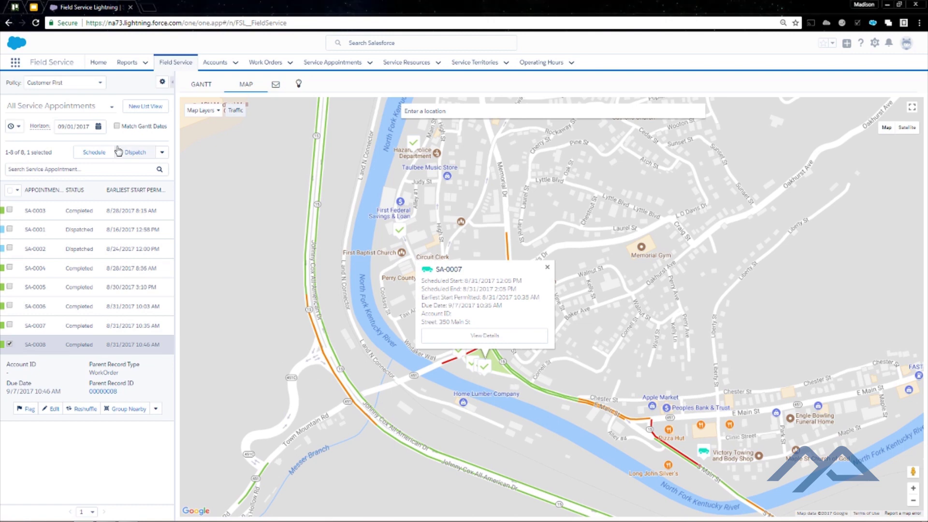
{"action": "left_click", "coordinate": [194, 85]}
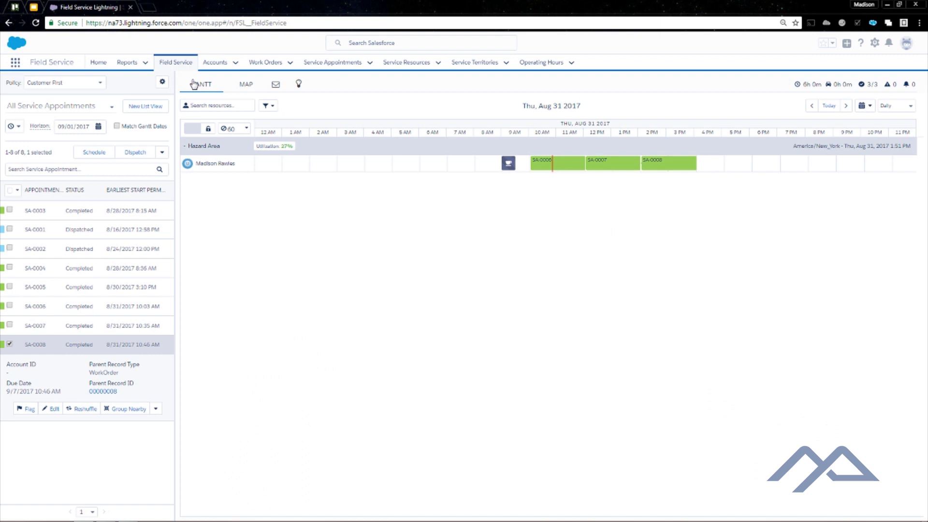